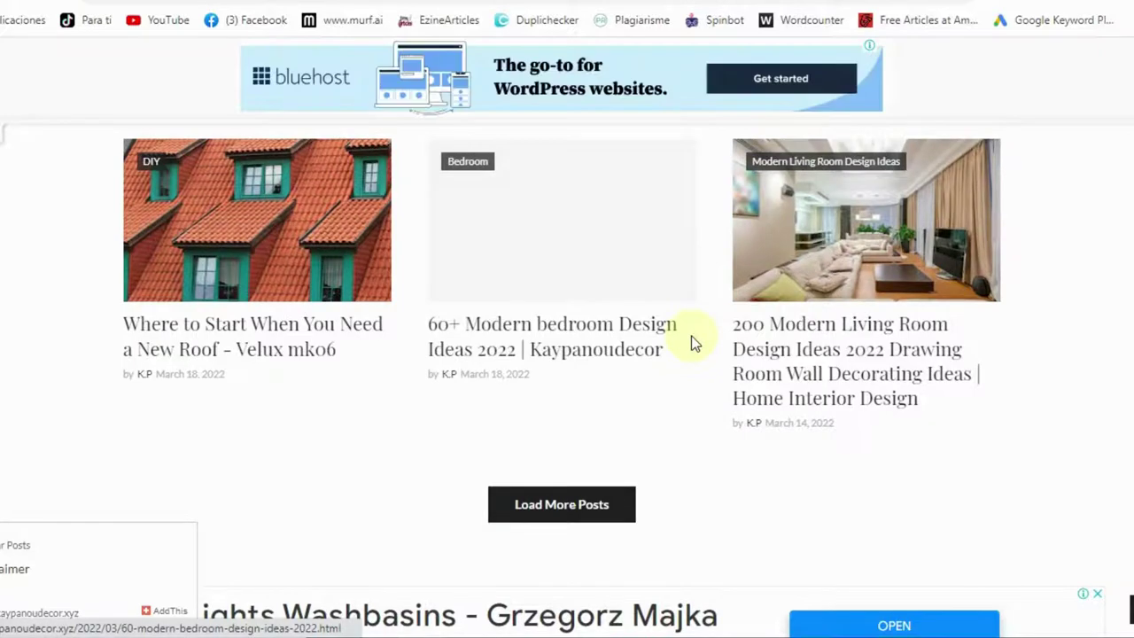
# - Browse the Kaypanou blog's post listing, loading more posts and reviewing the older articles
pyautogui.scroll(-6, 691, 341)
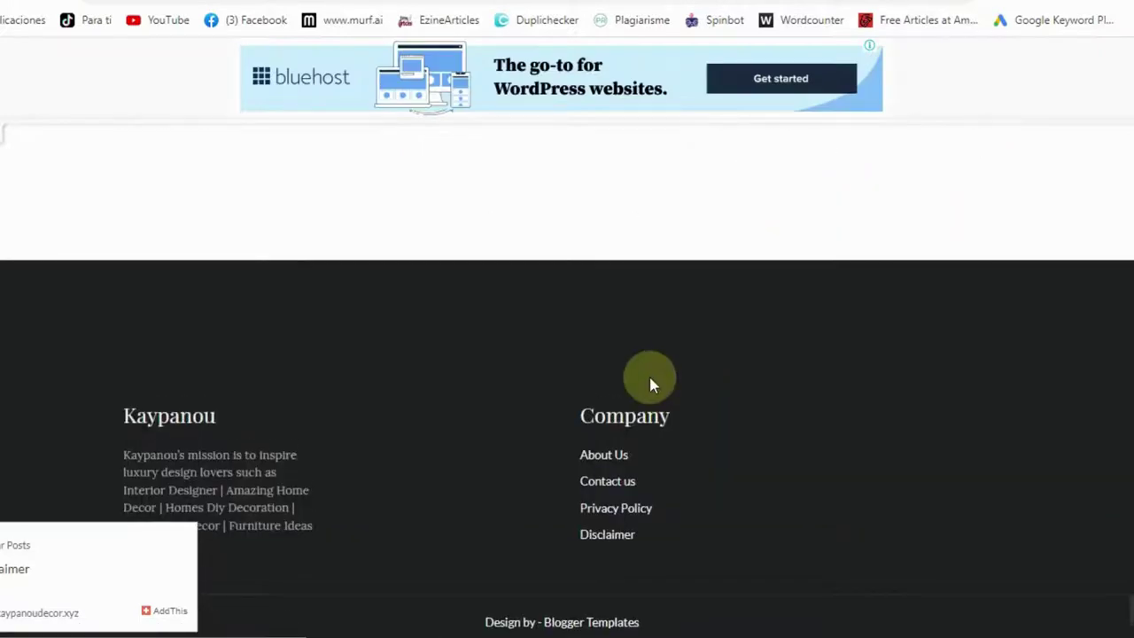
pyautogui.scroll(3, 603, 376)
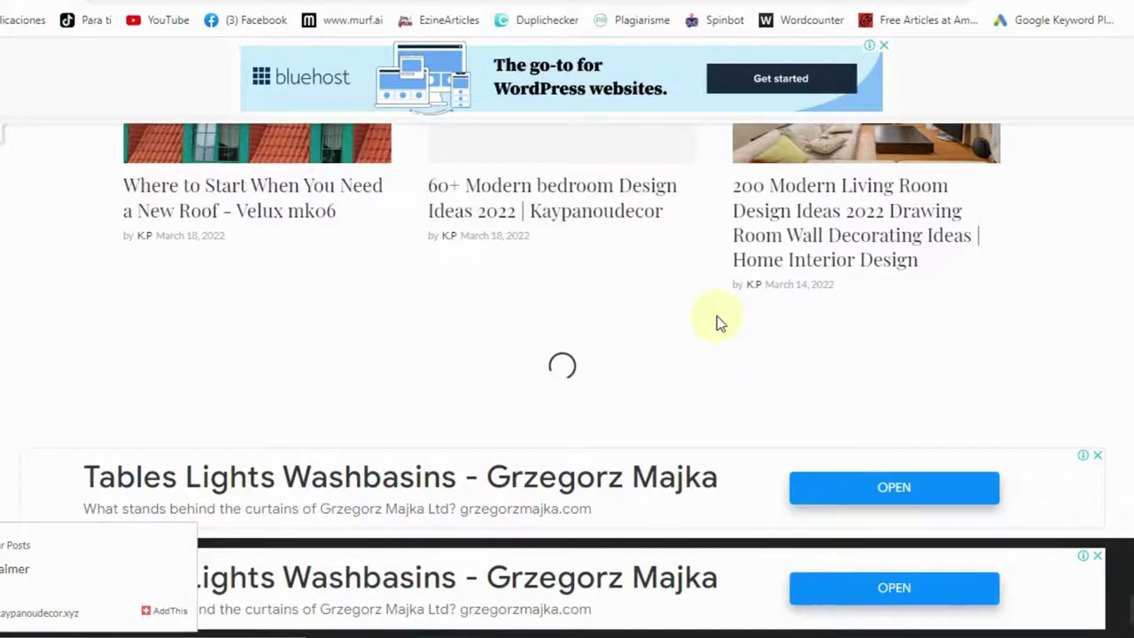
pyautogui.scroll(-5, 716, 317)
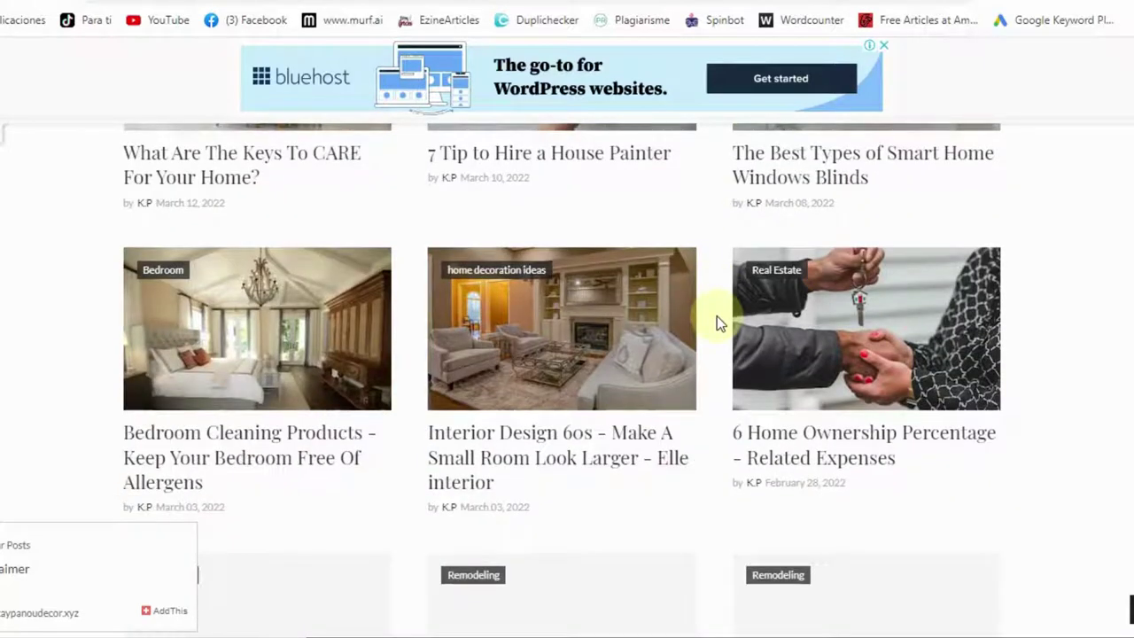
pyautogui.scroll(-1, 717, 315)
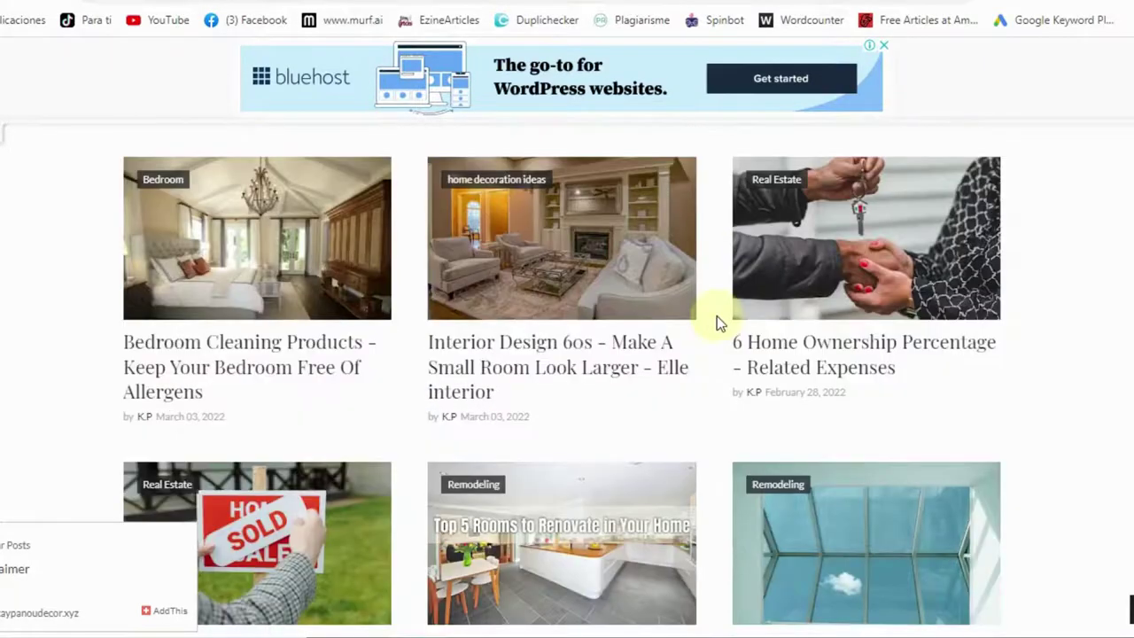
pyautogui.scroll(-4, 716, 316)
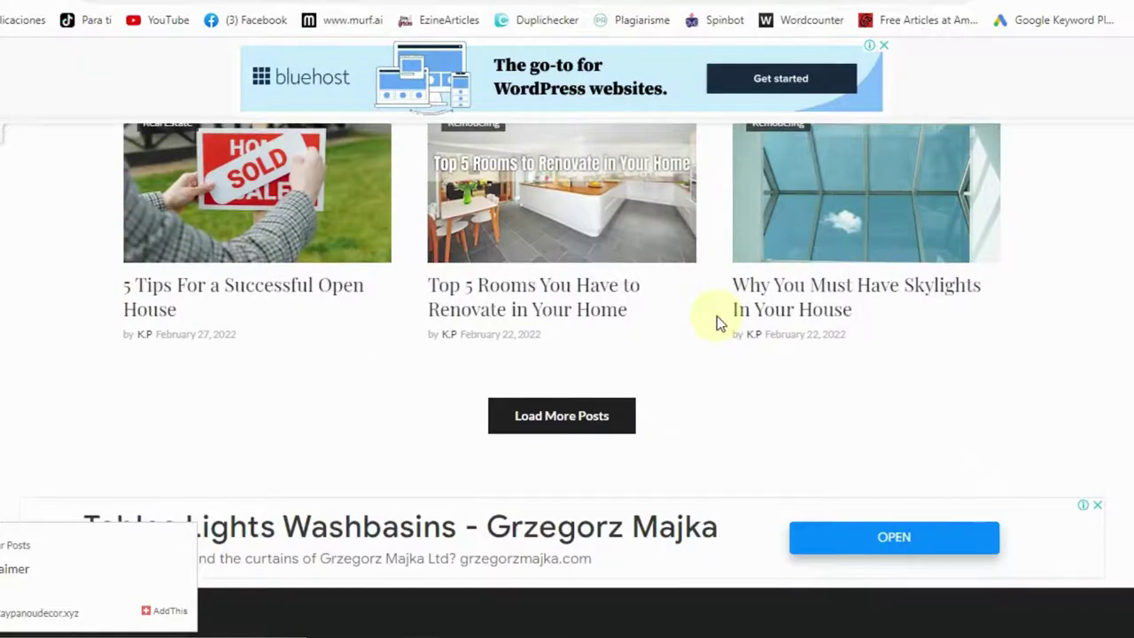
pyautogui.scroll(7, 717, 315)
pyautogui.scroll(3, 717, 315)
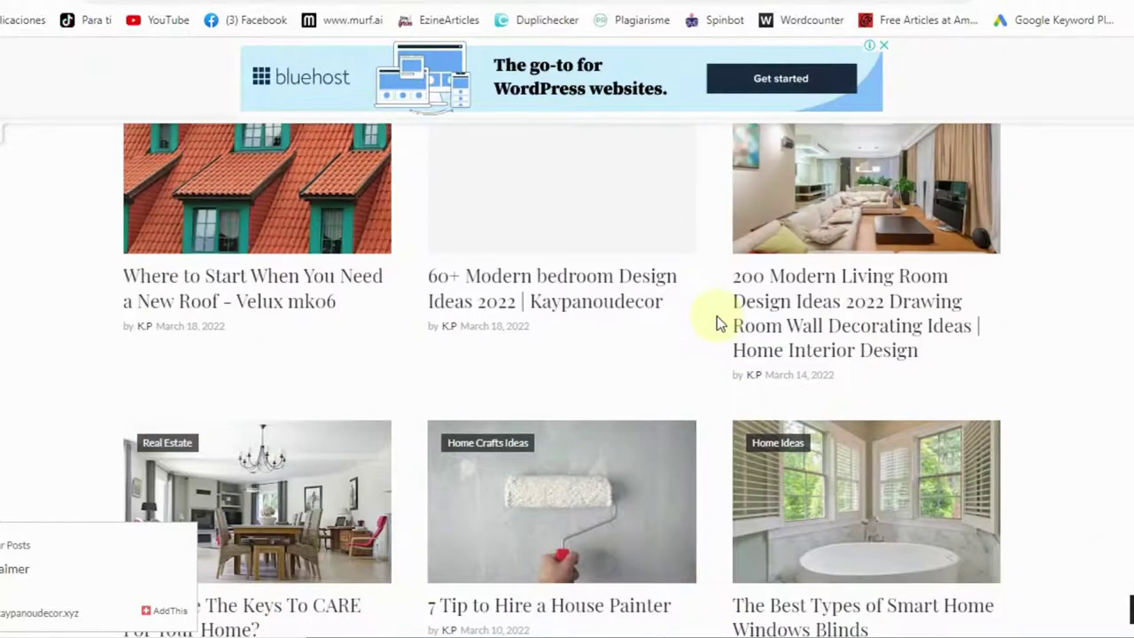
pyautogui.scroll(2, 716, 350)
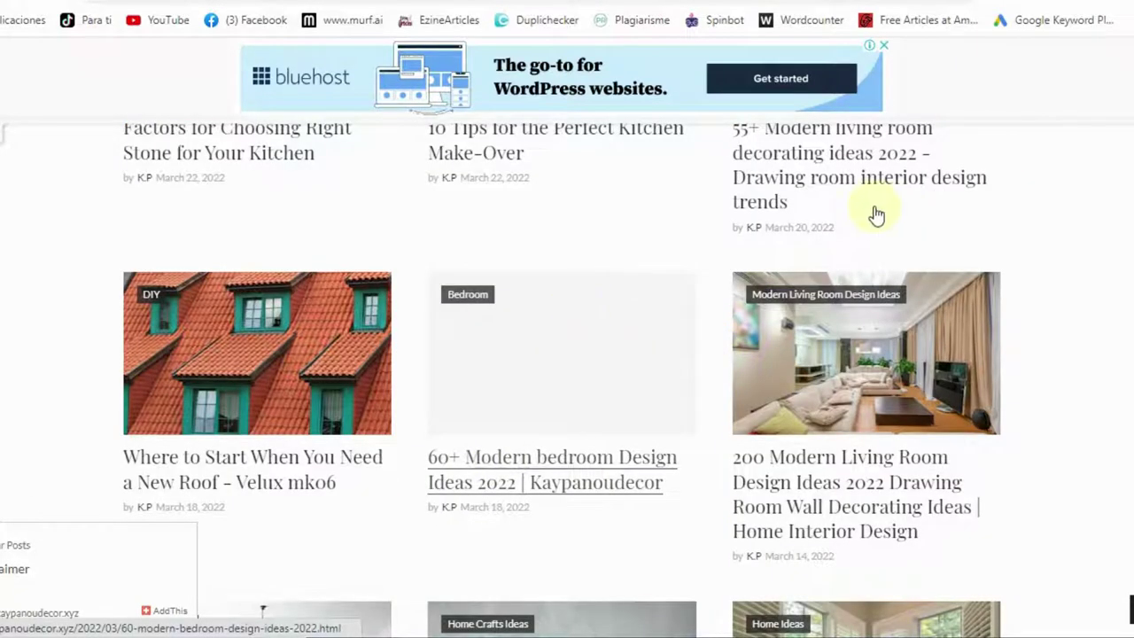
# - Open the article "60+ Modern bedroom Design Ideas 2022 | Kaypanoudecor", dismissing the ad, and look through its content
pyautogui.click(605, 317)
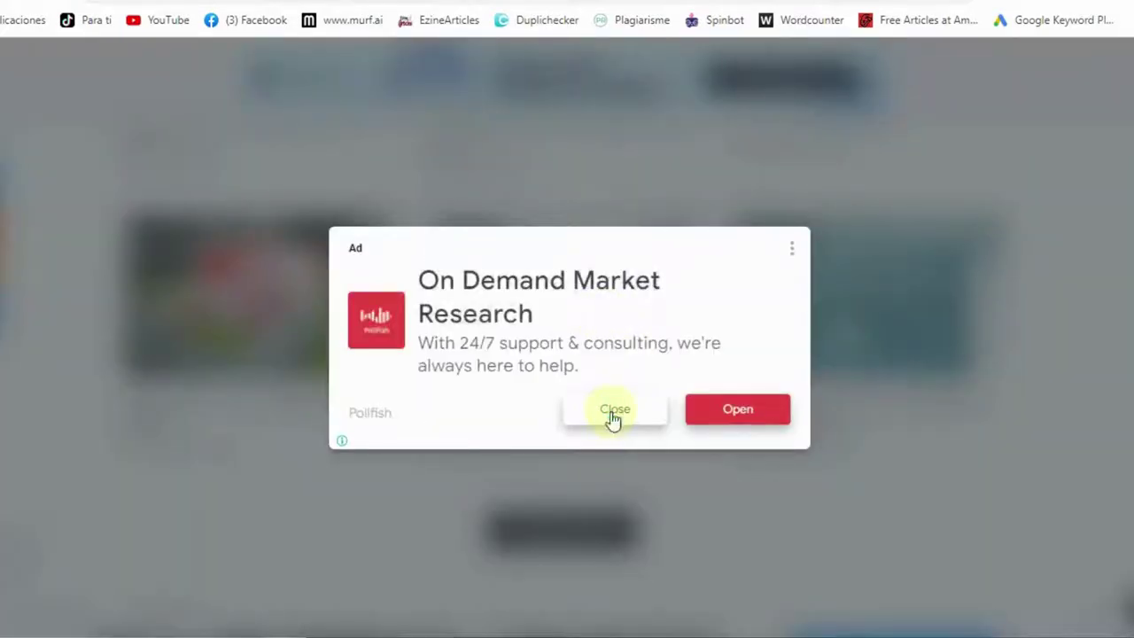
pyautogui.click(613, 410)
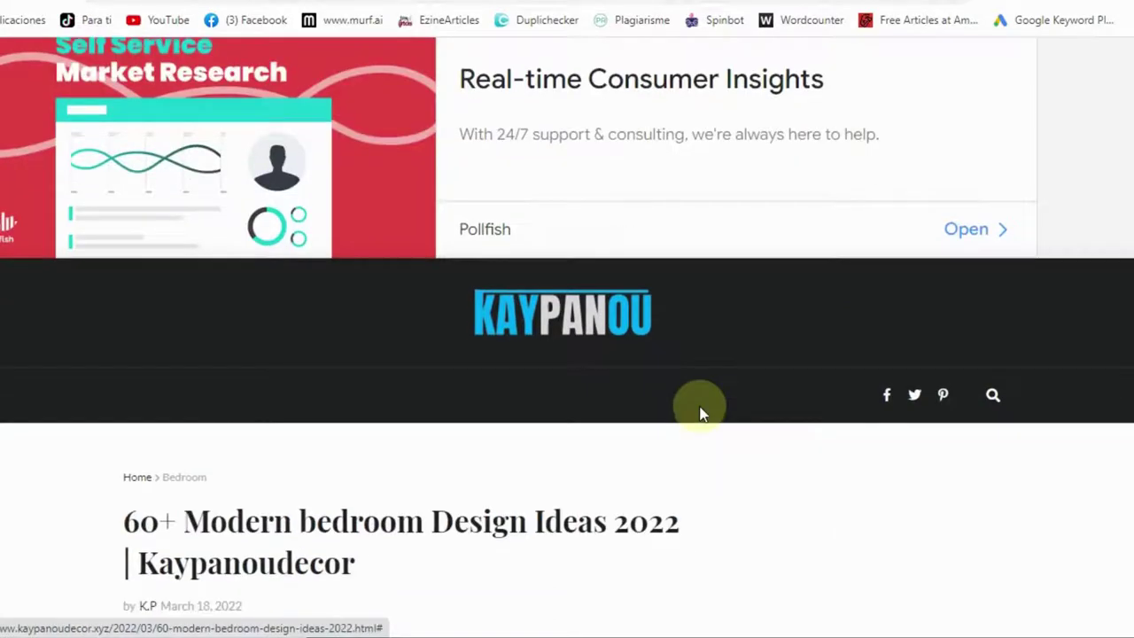
pyautogui.scroll(-3, 700, 408)
pyautogui.scroll(-3, 700, 413)
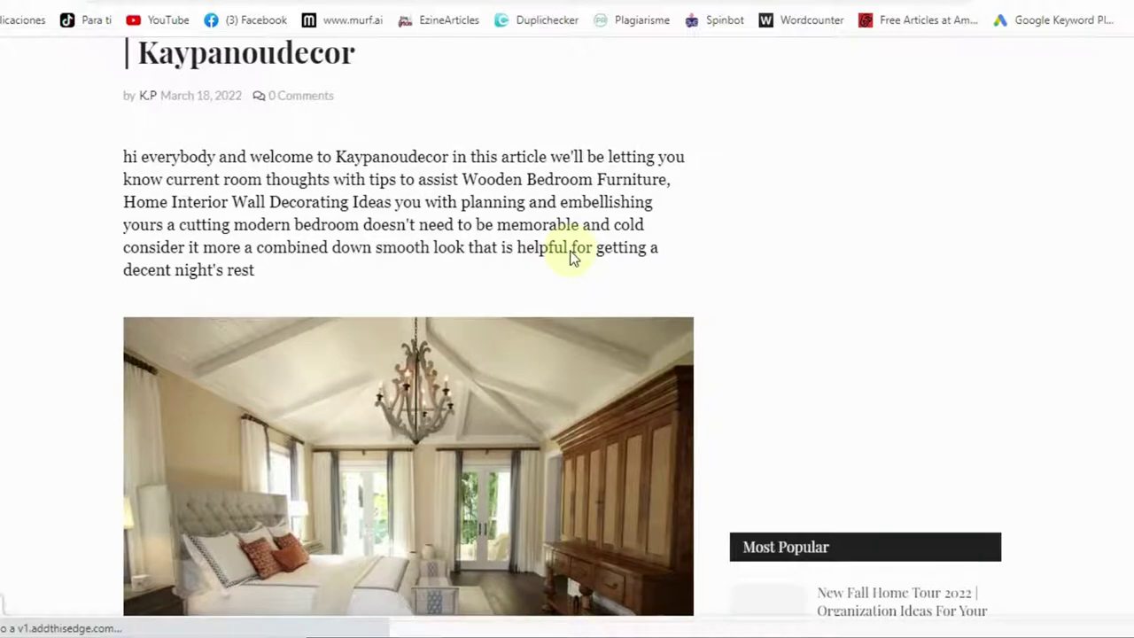
pyautogui.scroll(-2, 570, 246)
pyautogui.scroll(6, 570, 246)
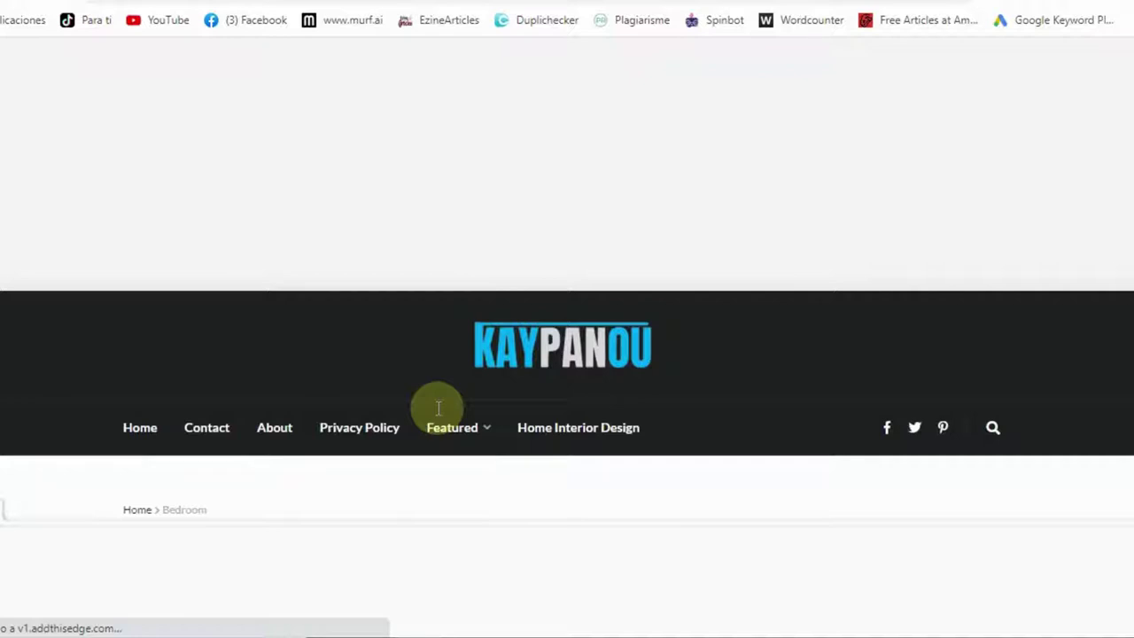
pyautogui.scroll(-2, 437, 412)
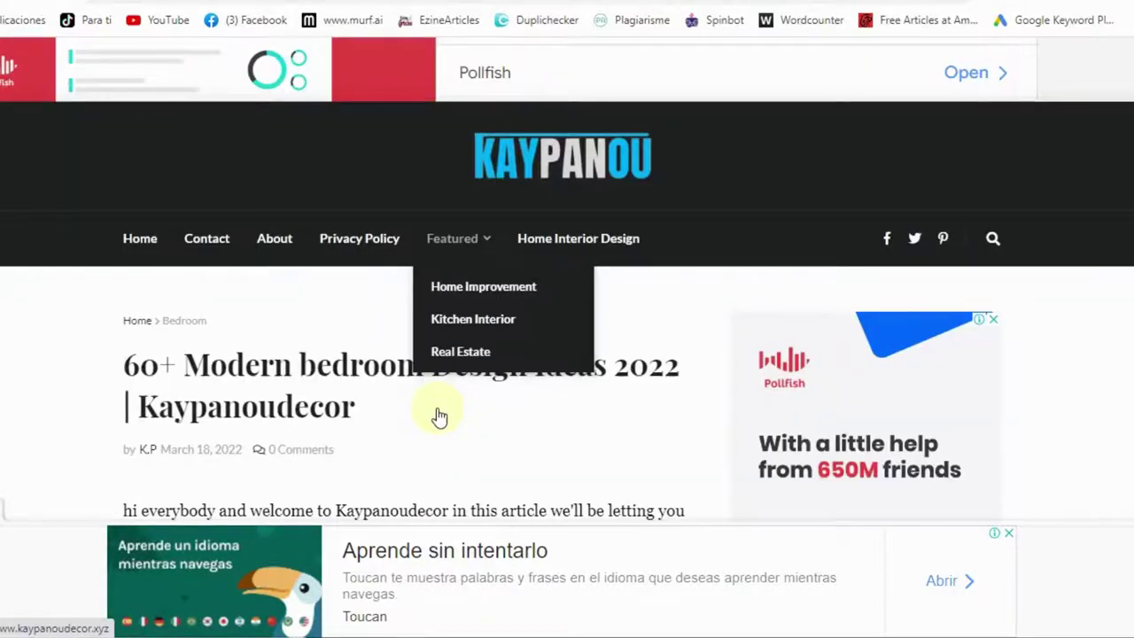
pyautogui.scroll(-10, 439, 417)
pyautogui.scroll(-8, 439, 416)
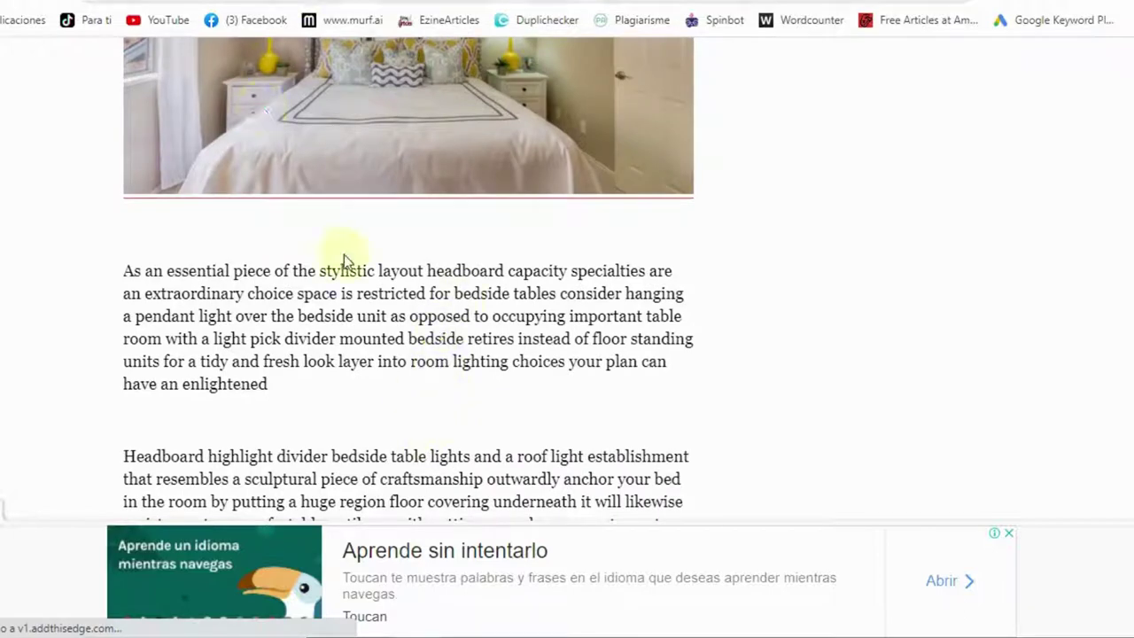
# - Switch to the services panel's new order page and review the Instagram Likes service's description and order fields
pyautogui.hotkey('alt', 'Left')
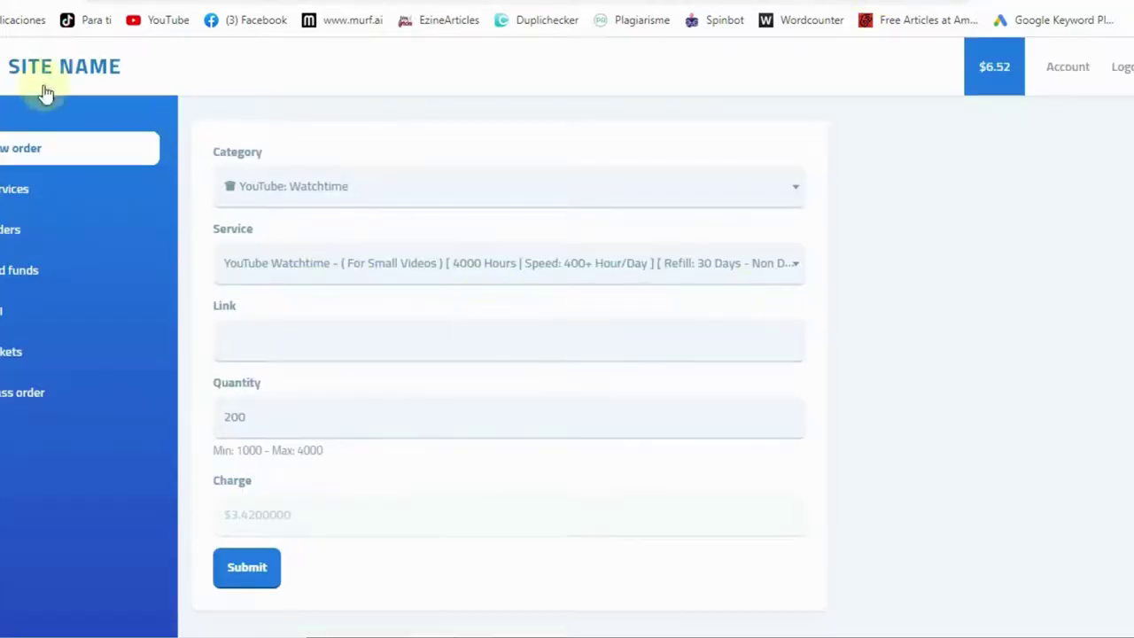
pyautogui.scroll(1, 27, 71)
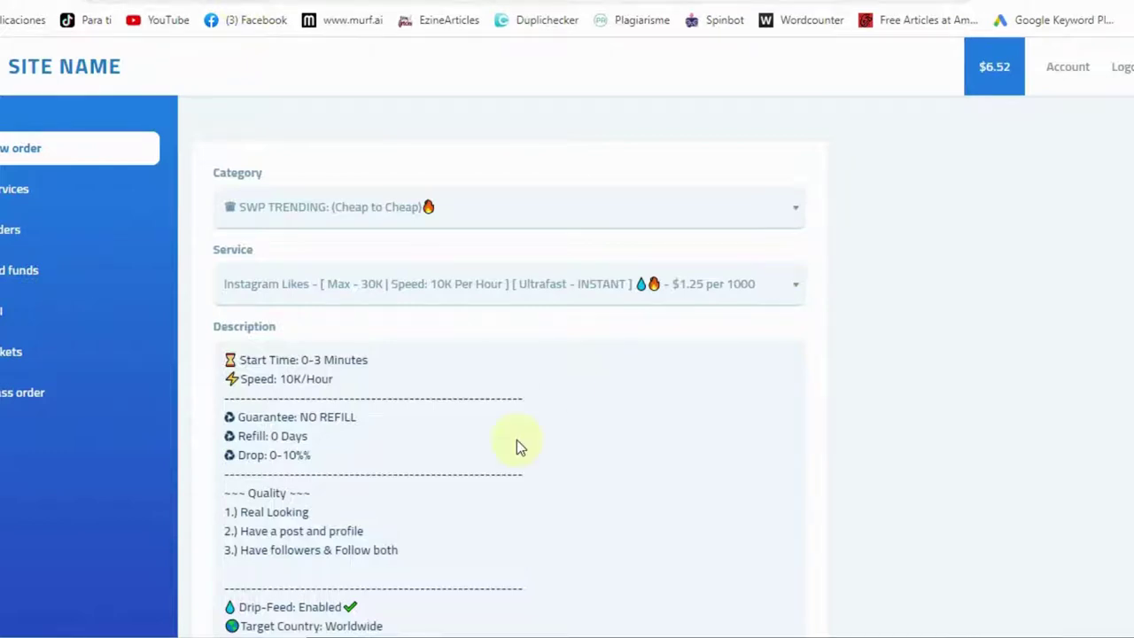
pyautogui.scroll(-5, 519, 445)
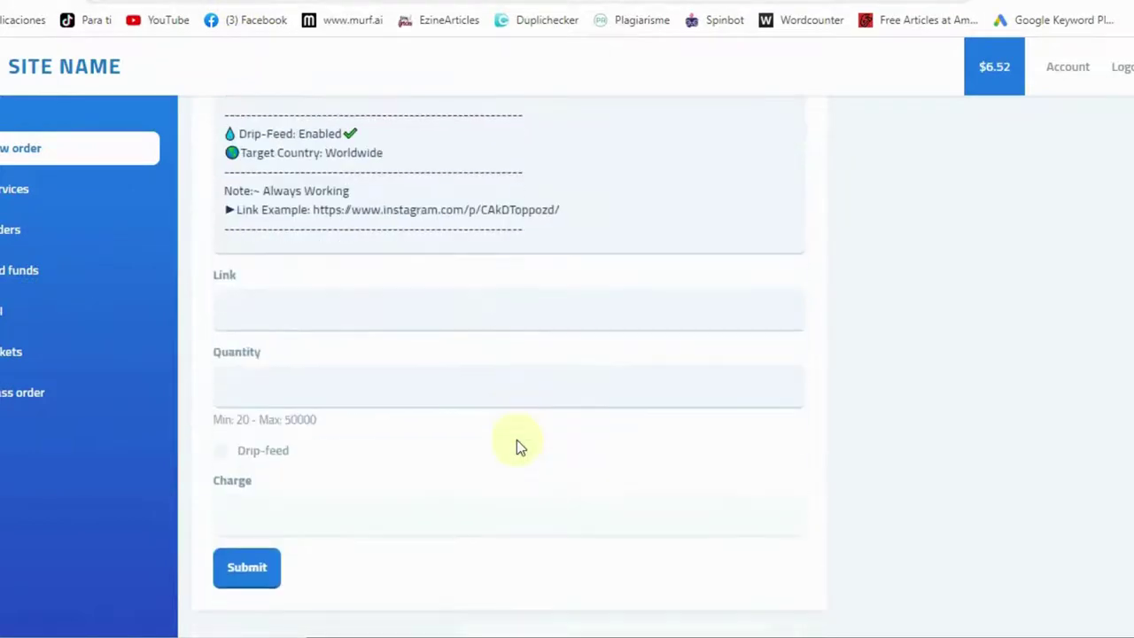
pyautogui.scroll(5, 516, 439)
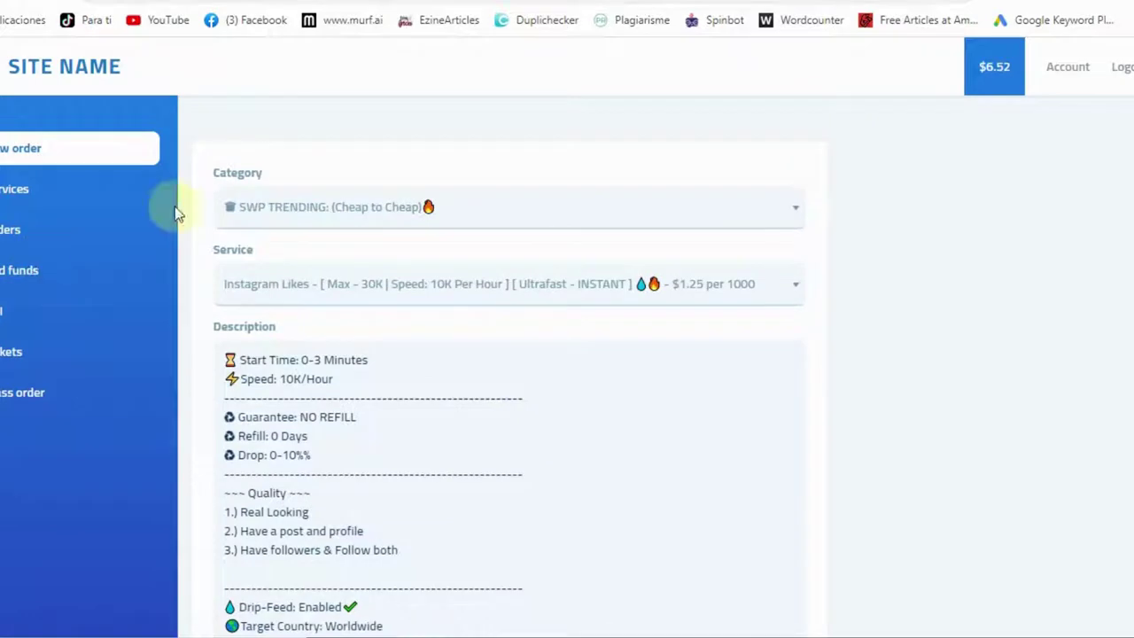
# - Set the order category to Website Traffic from USA [ + Choose Referrer ] [Speed ~15,000/Day] and the quantity to 10000
pyautogui.click(742, 222)
pyautogui.scroll(-6, 497, 410)
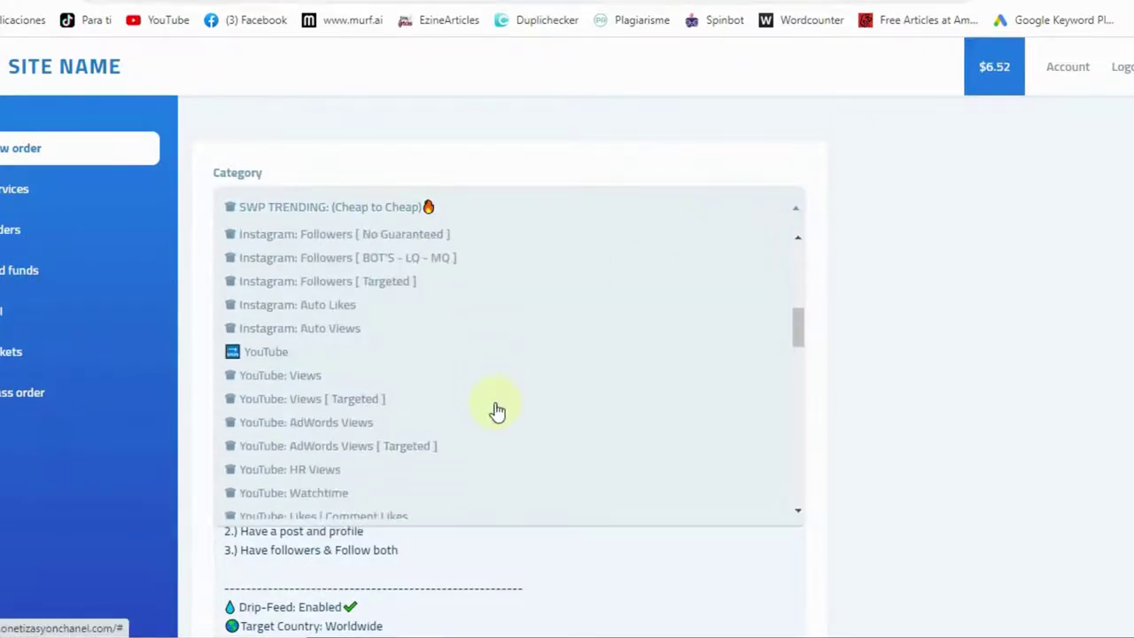
pyautogui.scroll(-10, 497, 410)
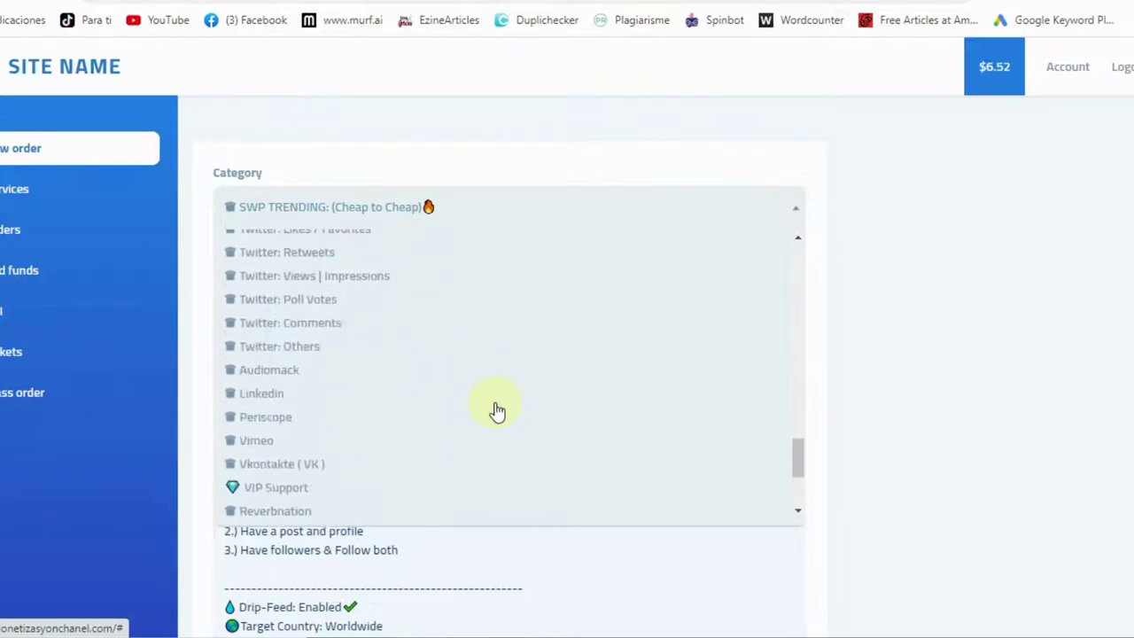
pyautogui.scroll(-5, 497, 409)
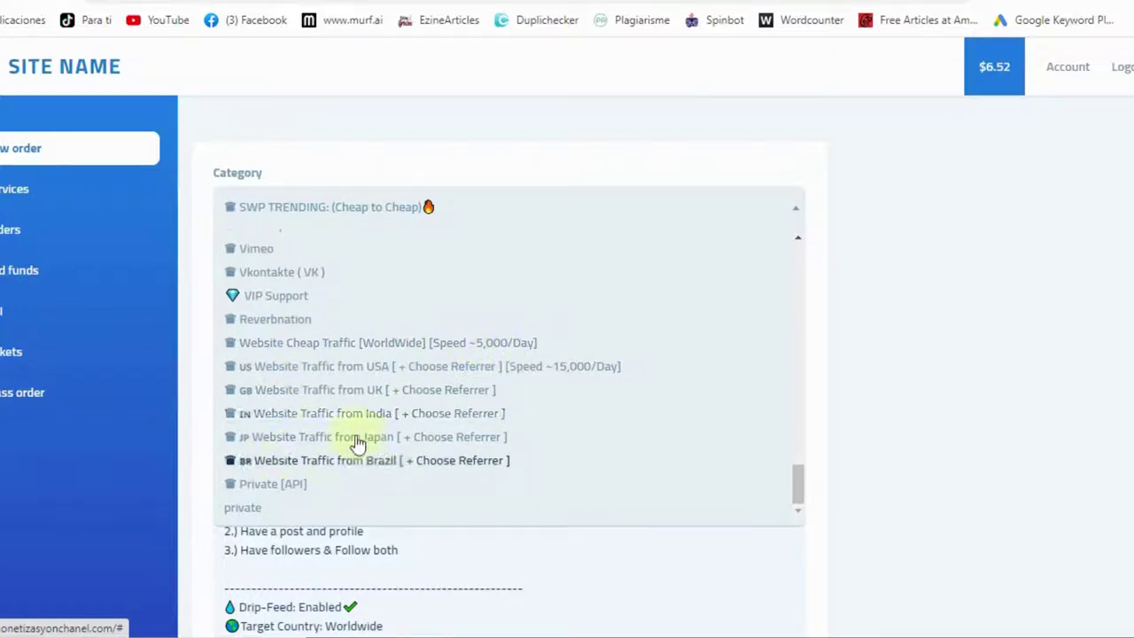
pyautogui.scroll(-1, 305, 332)
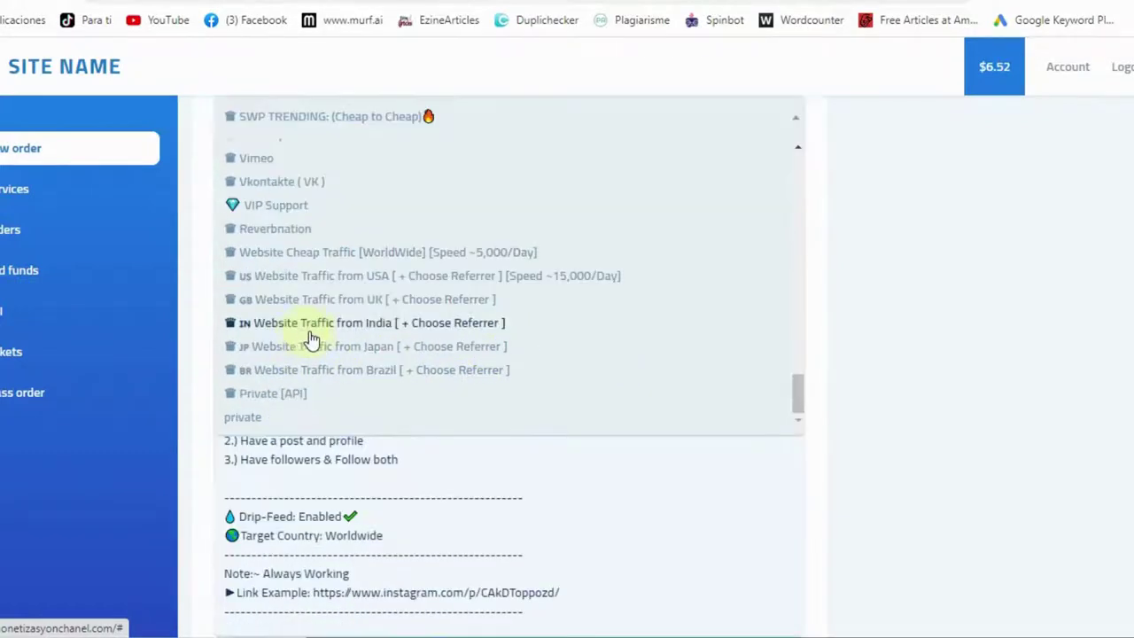
pyautogui.click(361, 276)
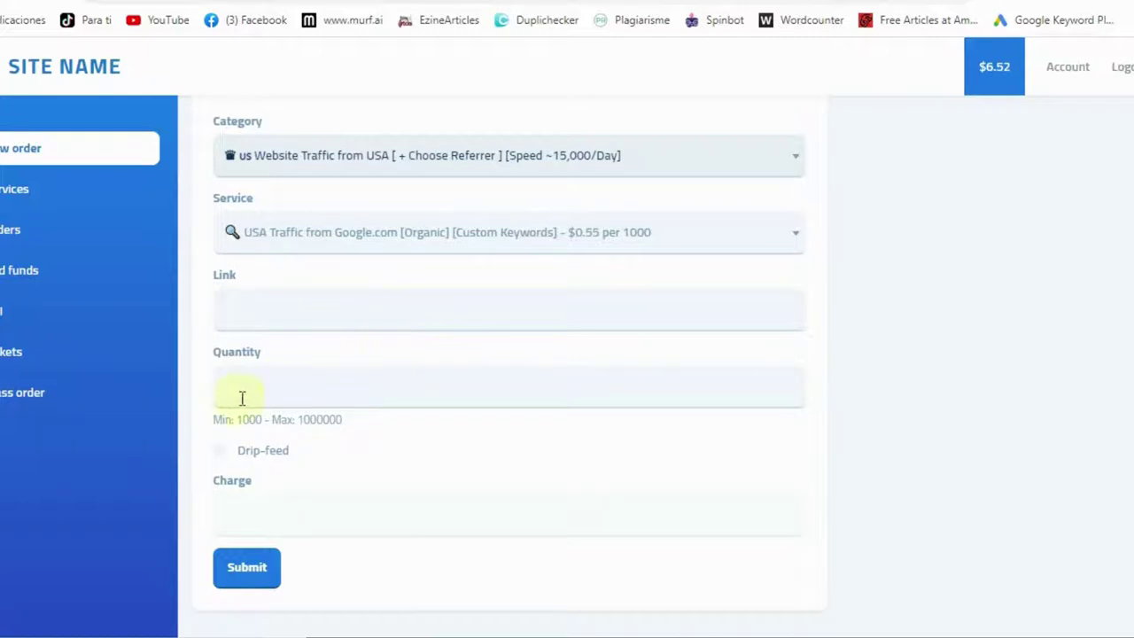
pyautogui.click(345, 400)
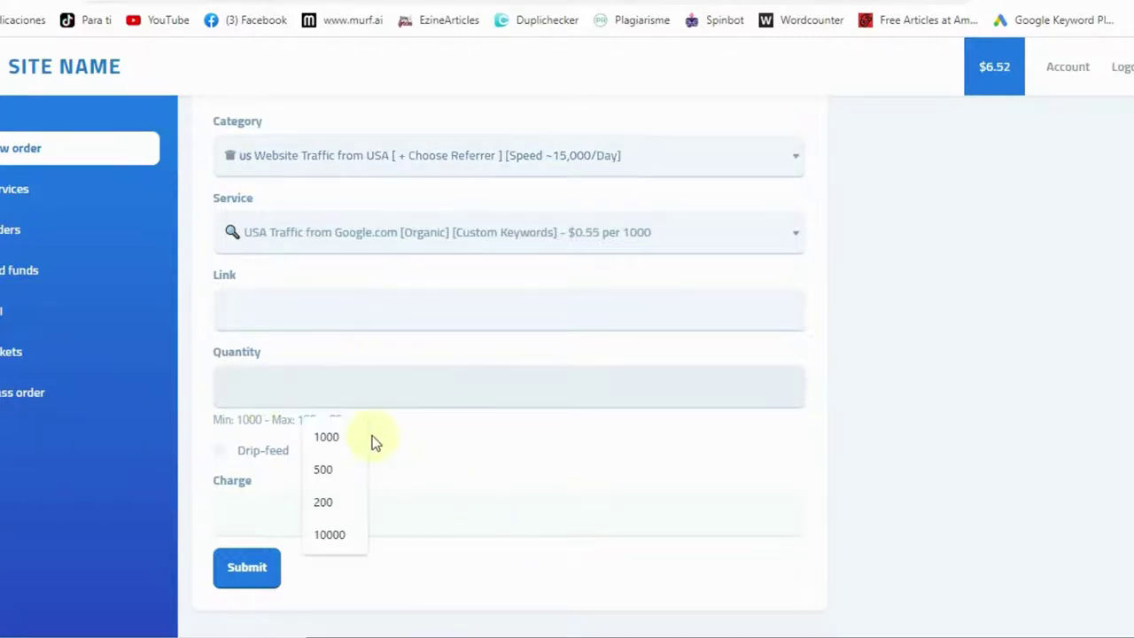
pyautogui.click(332, 534)
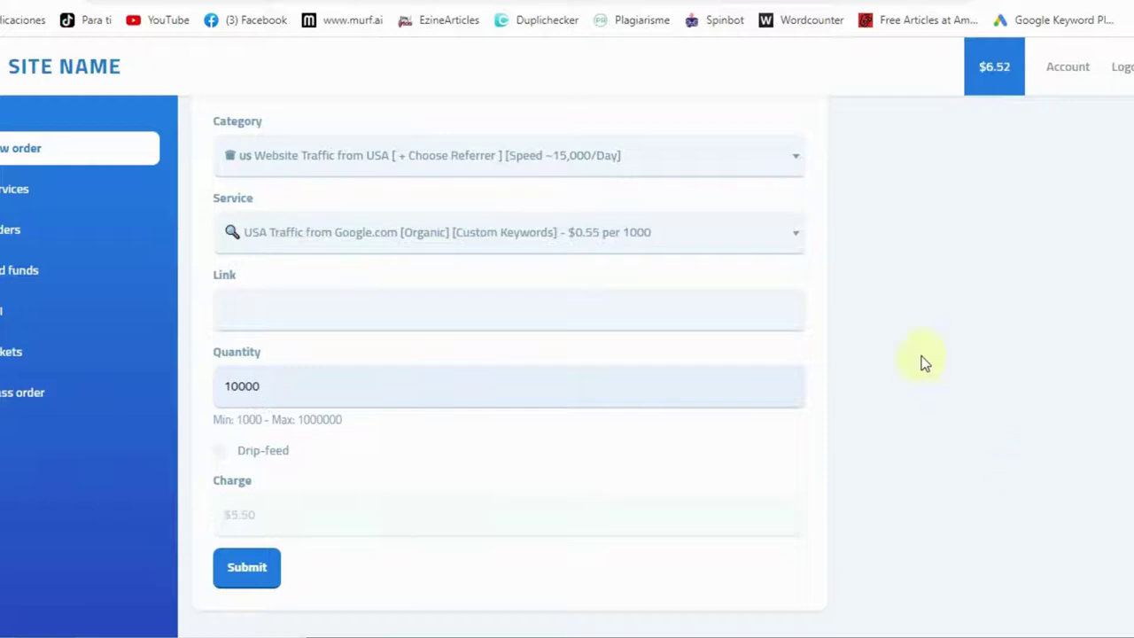
# - View the add funds page with its payment form and return to the new order form
pyautogui.scroll(1, 888, 433)
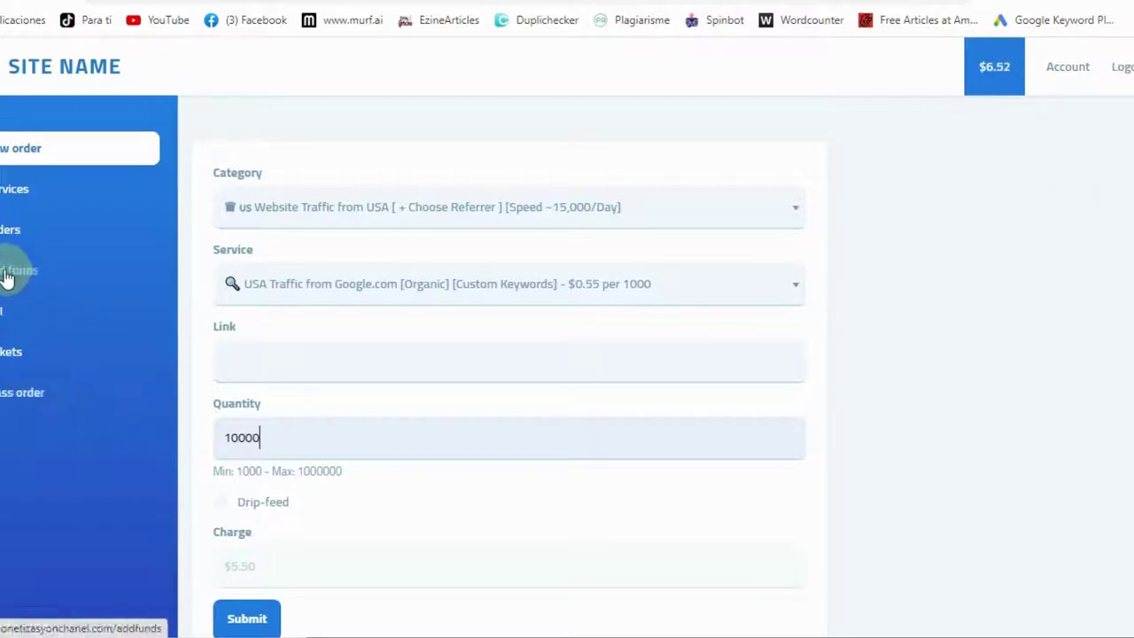
pyautogui.click(72, 287)
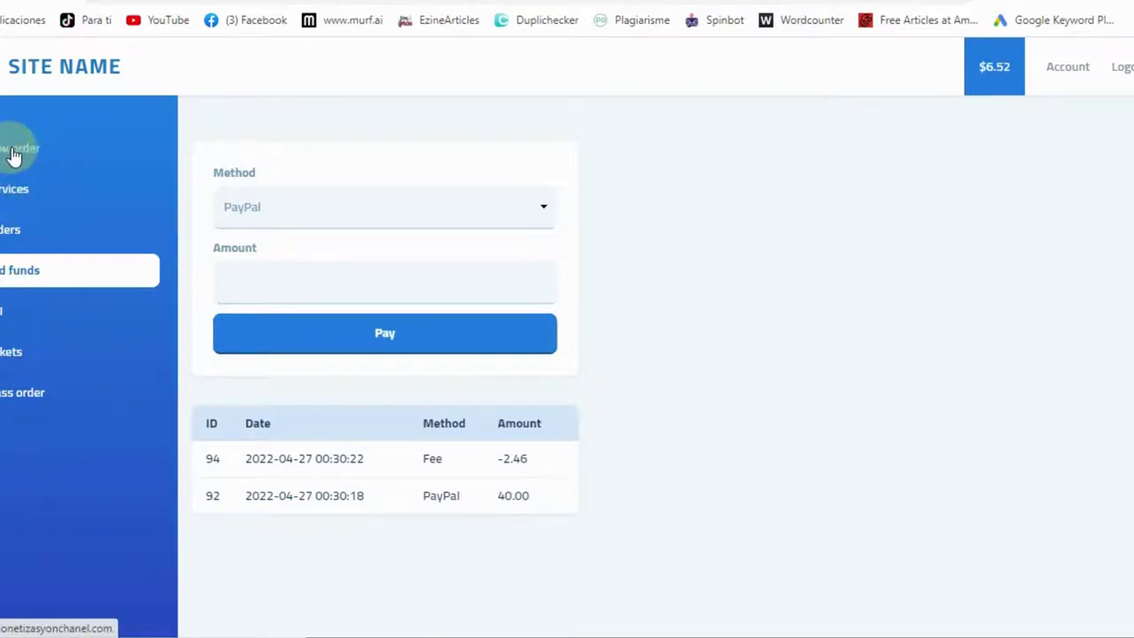
pyautogui.click(449, 339)
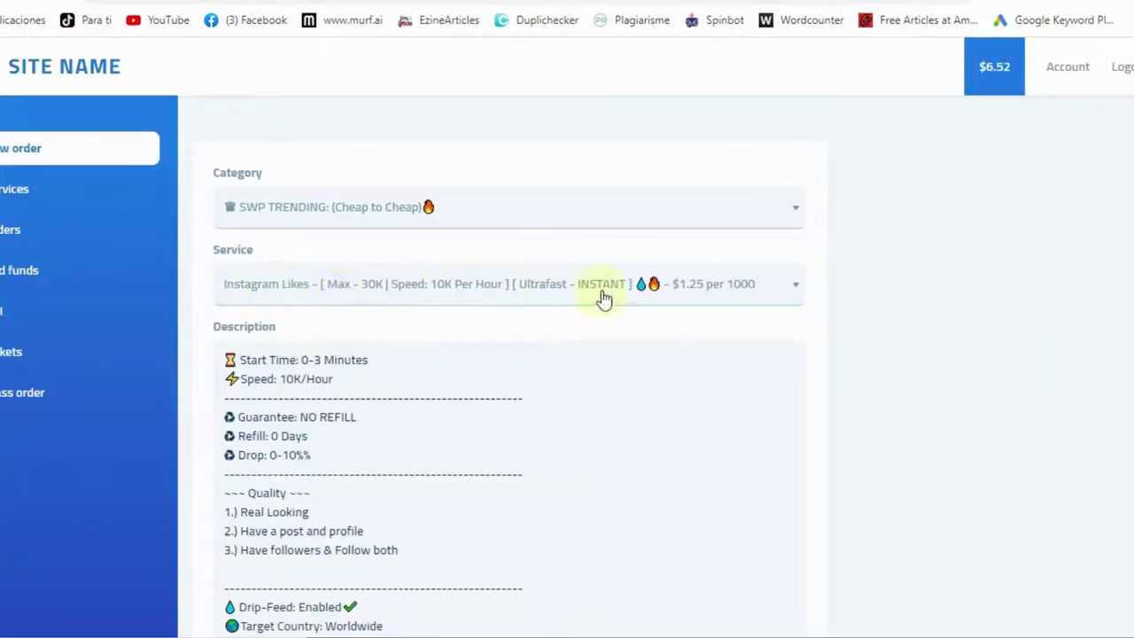
# - Examine the services offered in the SWP TRENDING: (Cheap to Cheap) category and their prices per 1000
pyautogui.click(737, 294)
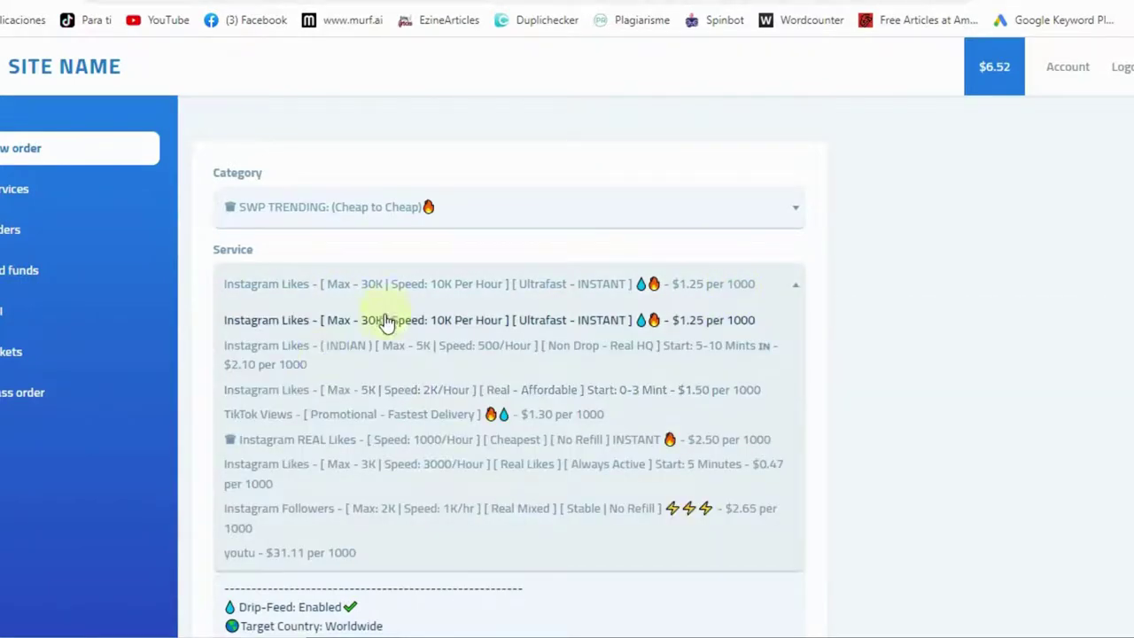
pyautogui.scroll(-1, 381, 407)
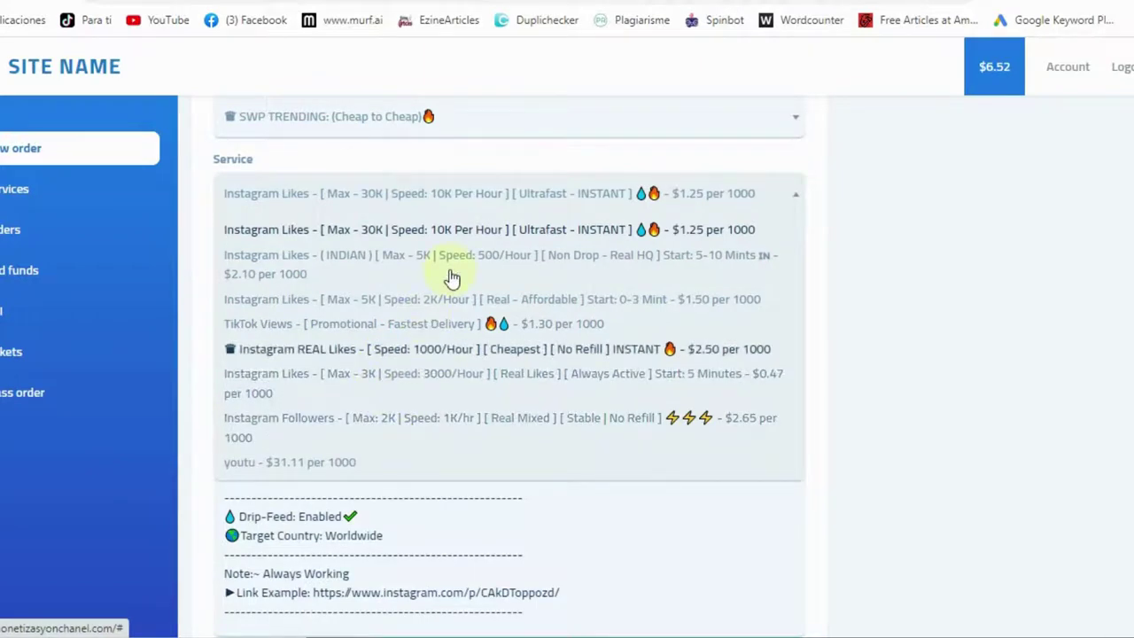
pyautogui.scroll(1, 451, 301)
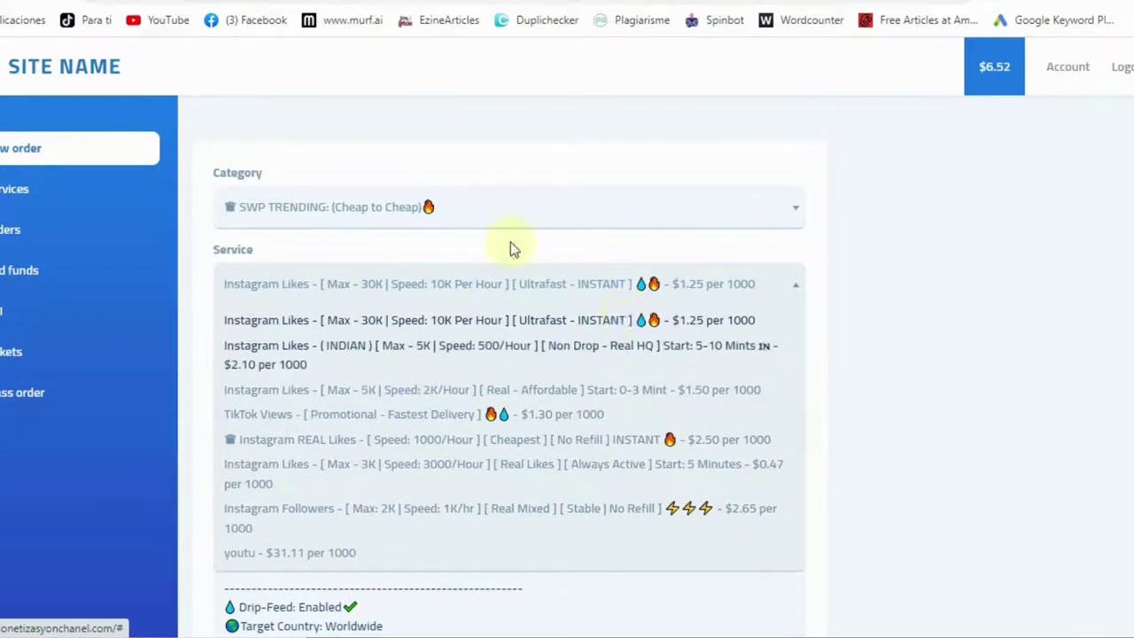
# - Set the order category to YouTube
pyautogui.click(521, 210)
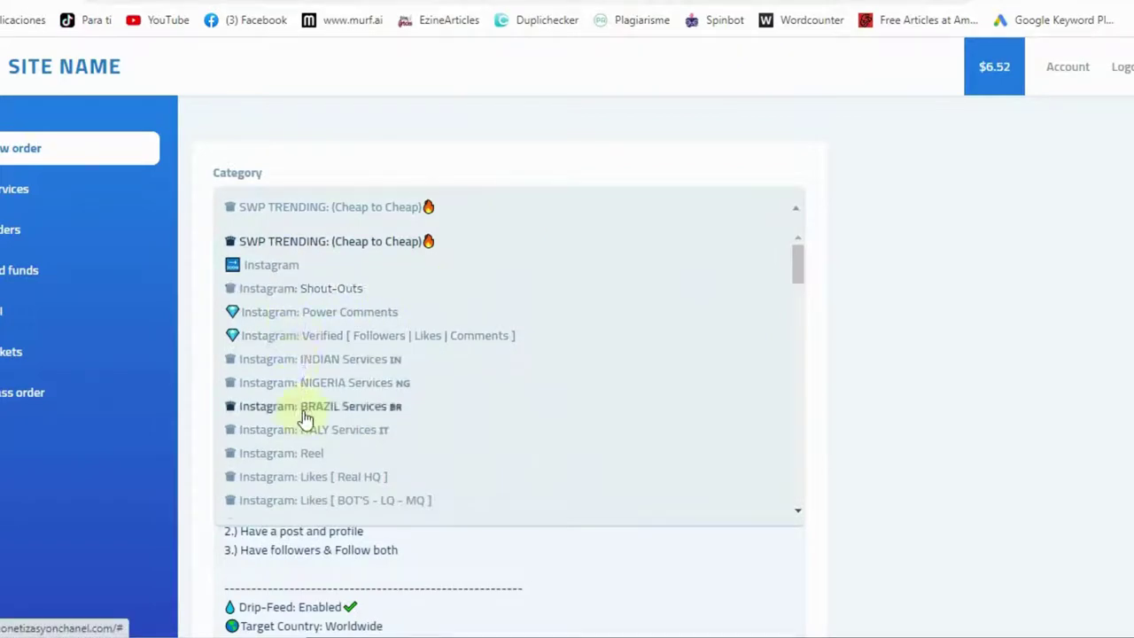
pyautogui.scroll(-5, 301, 415)
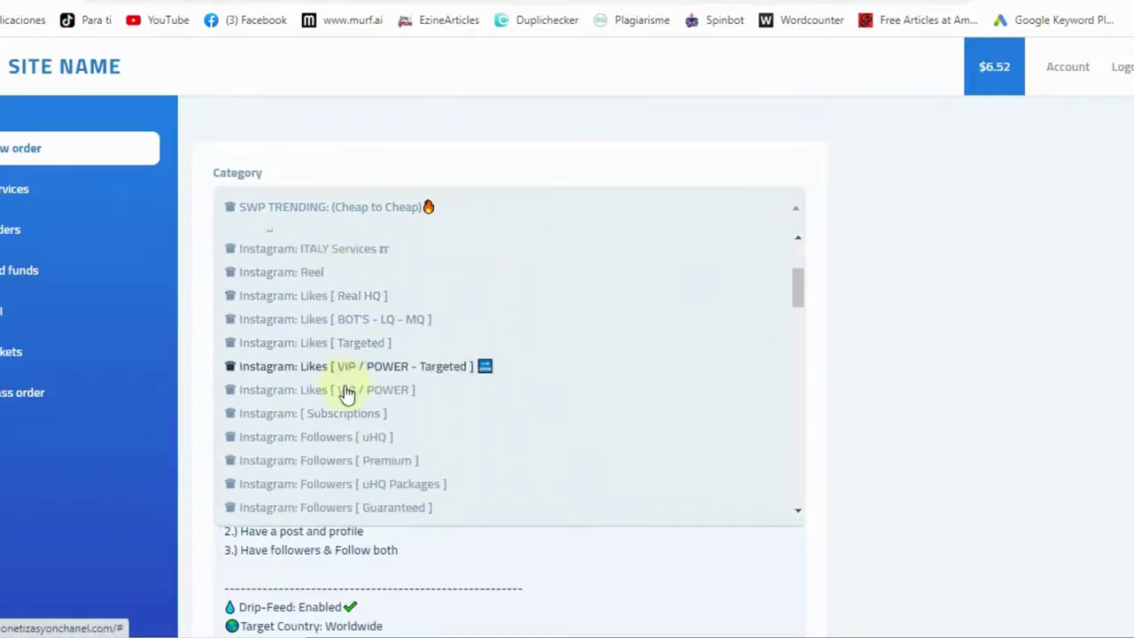
pyautogui.scroll(-2, 345, 395)
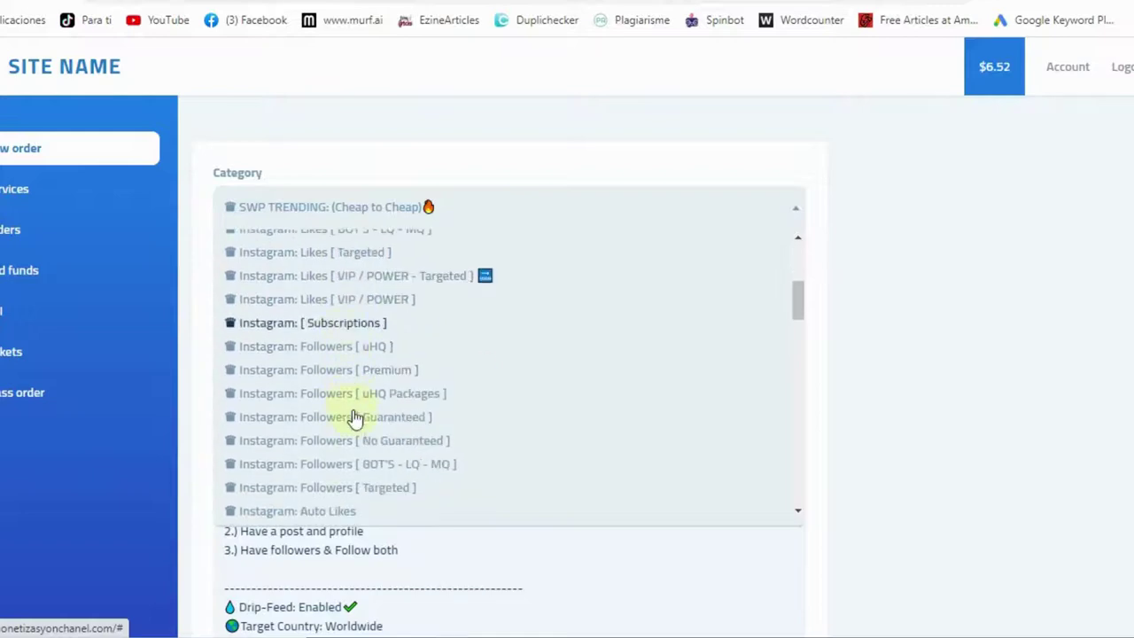
pyautogui.scroll(-2, 350, 390)
pyautogui.scroll(-2, 353, 415)
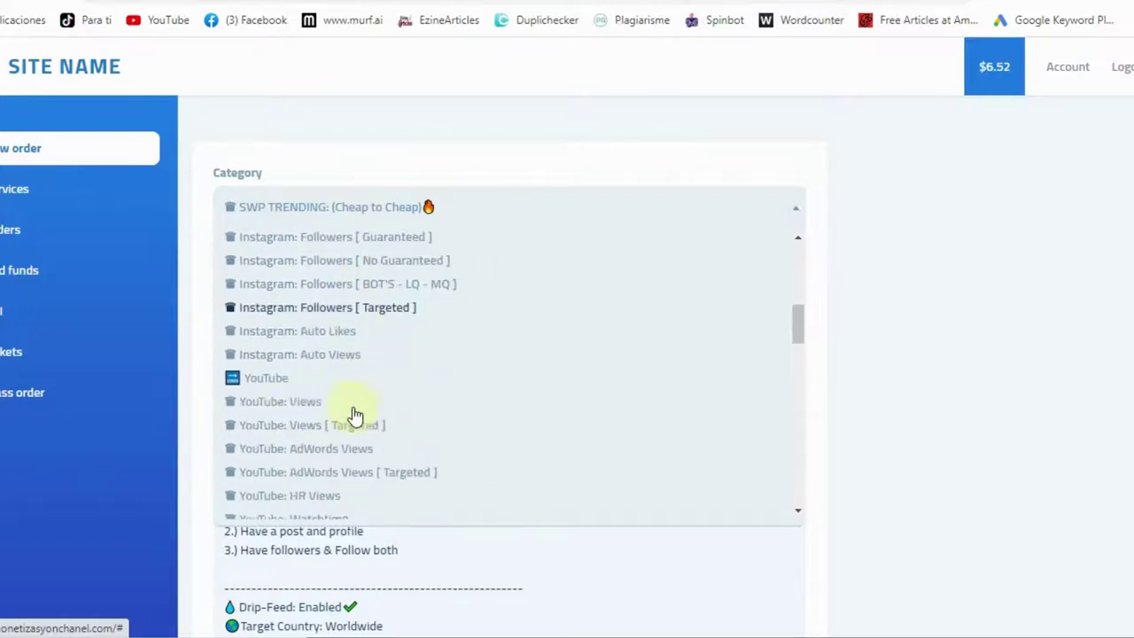
pyautogui.click(268, 381)
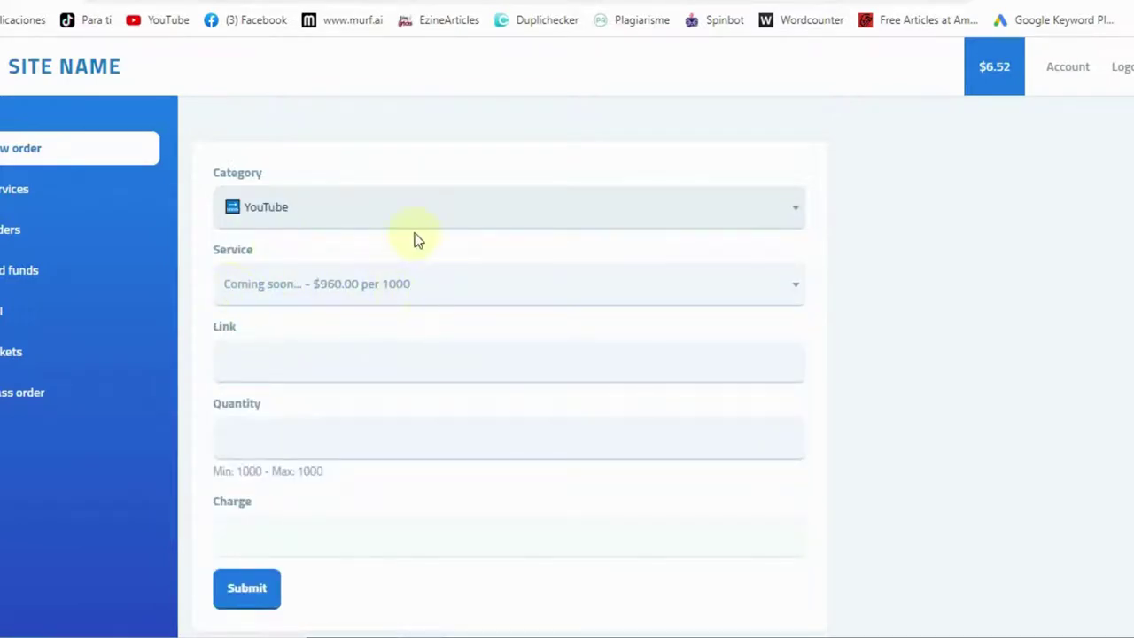
# - Check the services offered under the YouTube category and set the order category to YouTube: Watchtime
pyautogui.click(555, 293)
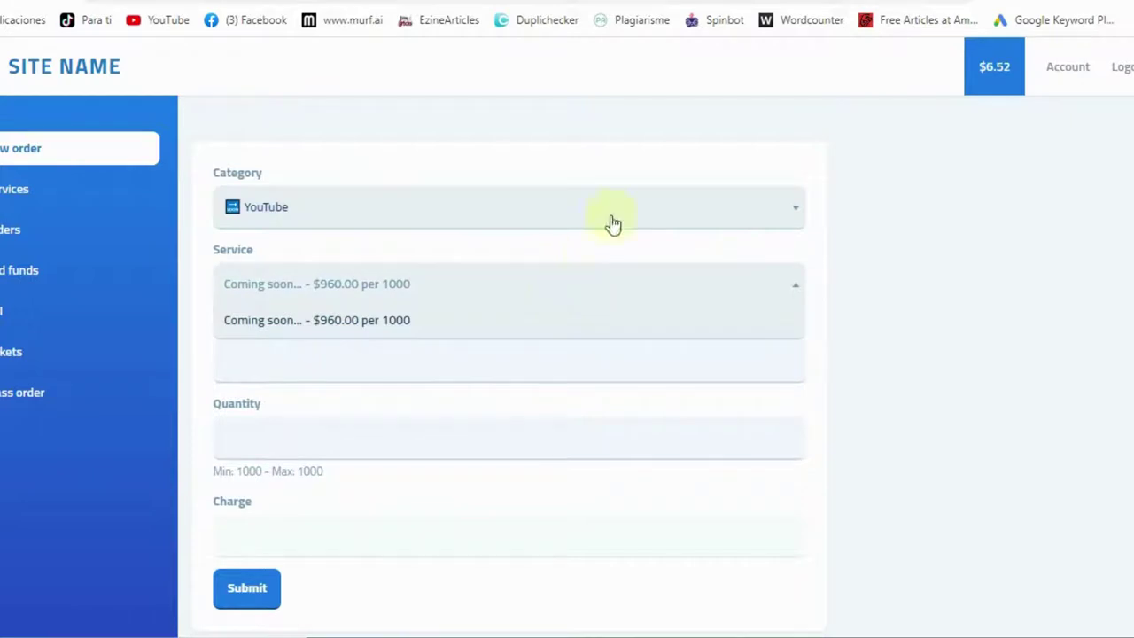
pyautogui.click(889, 286)
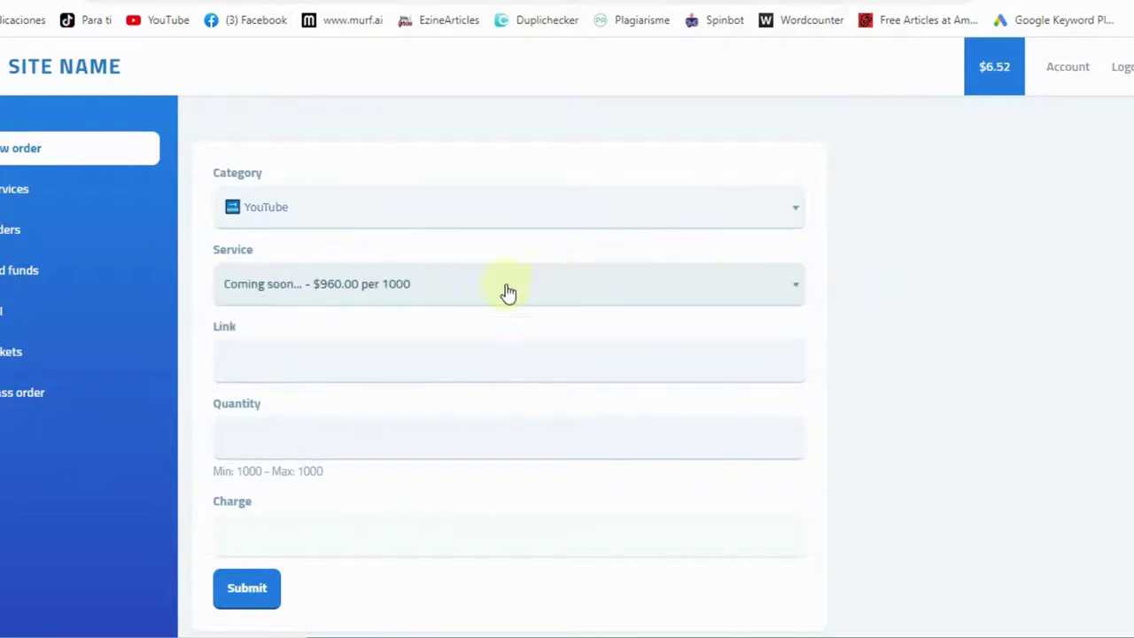
pyautogui.click(664, 222)
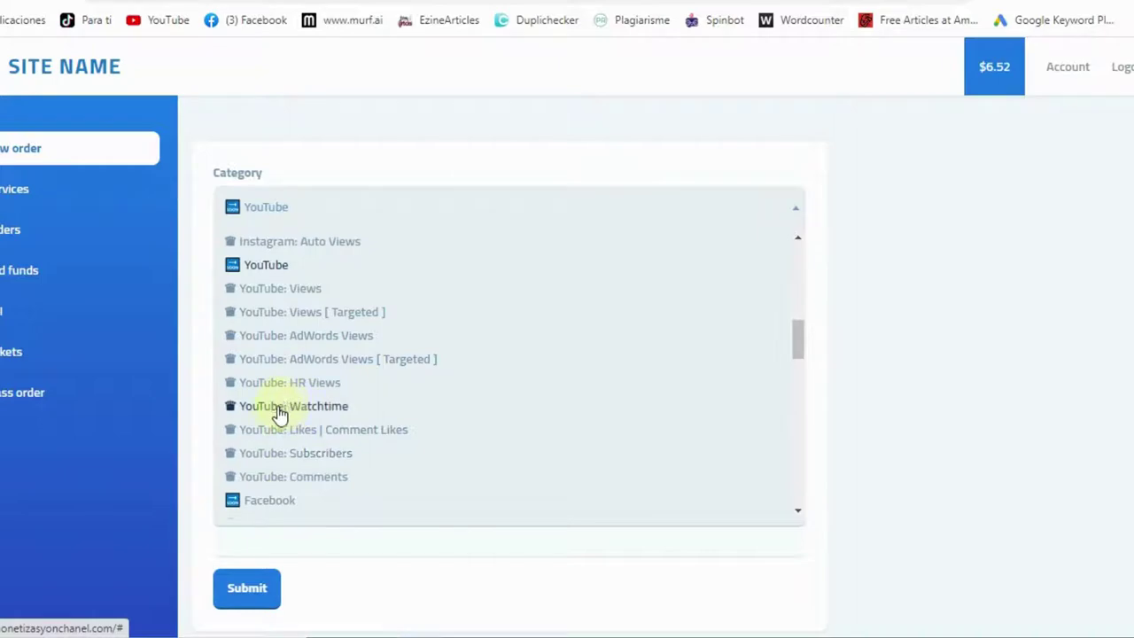
pyautogui.click(451, 412)
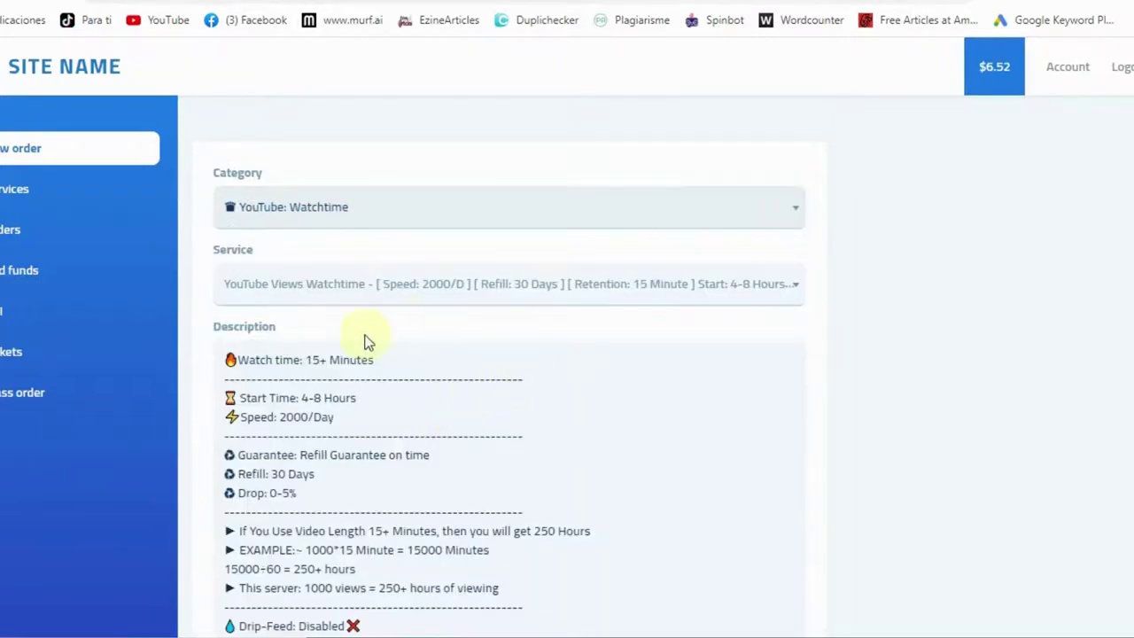
# - Read the YouTube Views Watchtime service description, including its speed, refill terms, watch hours and notes
pyautogui.scroll(-5, 567, 392)
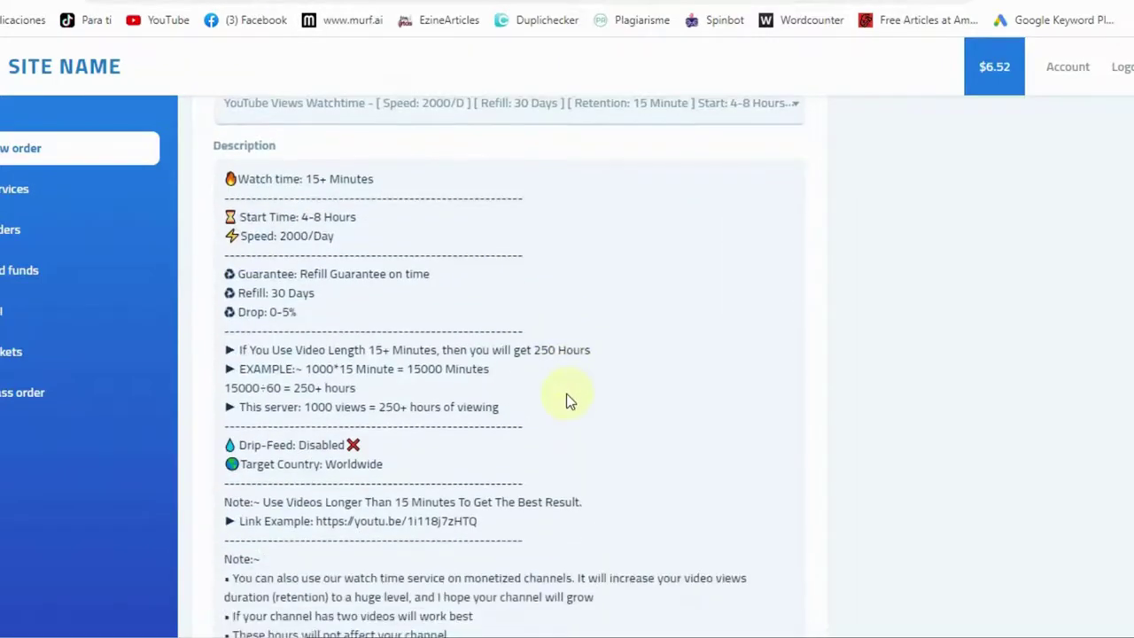
pyautogui.scroll(-2, 568, 394)
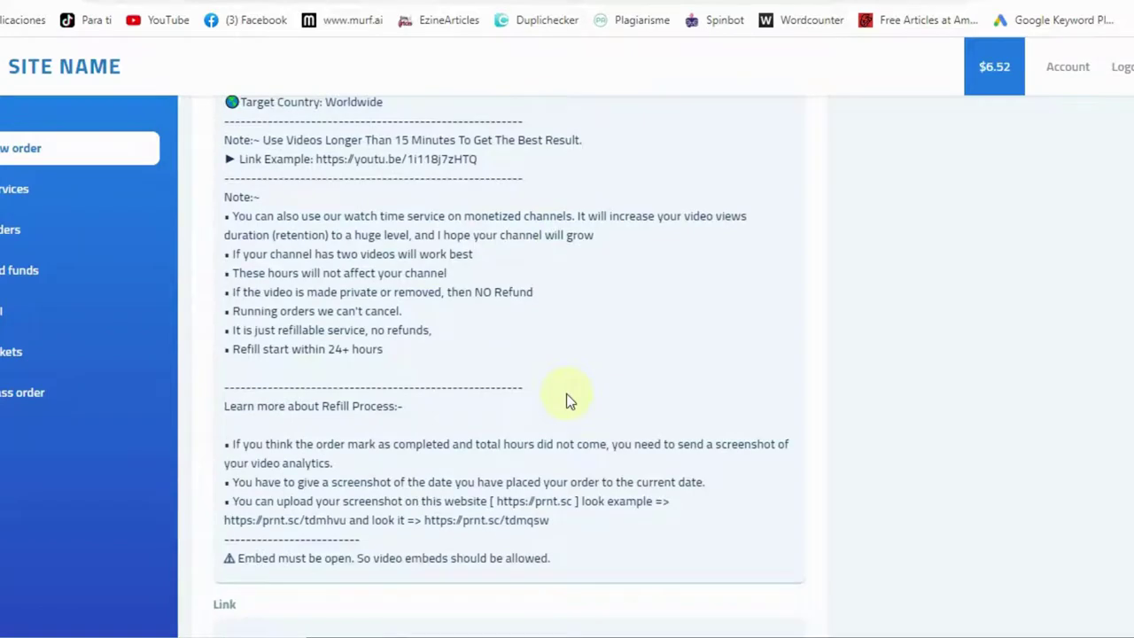
pyautogui.scroll(4, 567, 395)
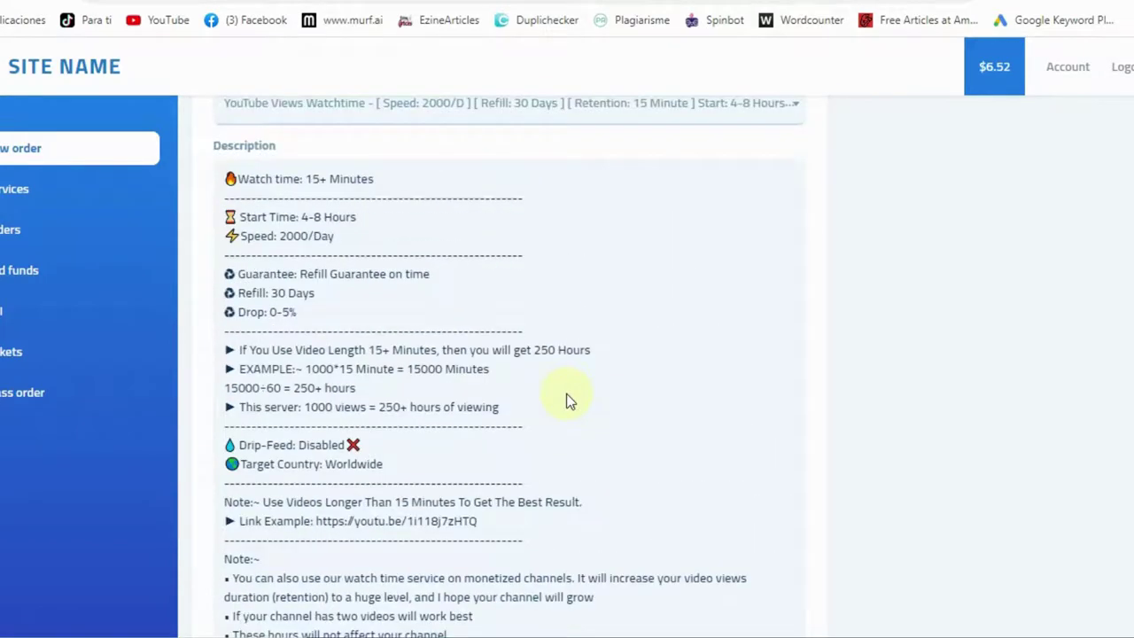
pyautogui.scroll(1, 566, 394)
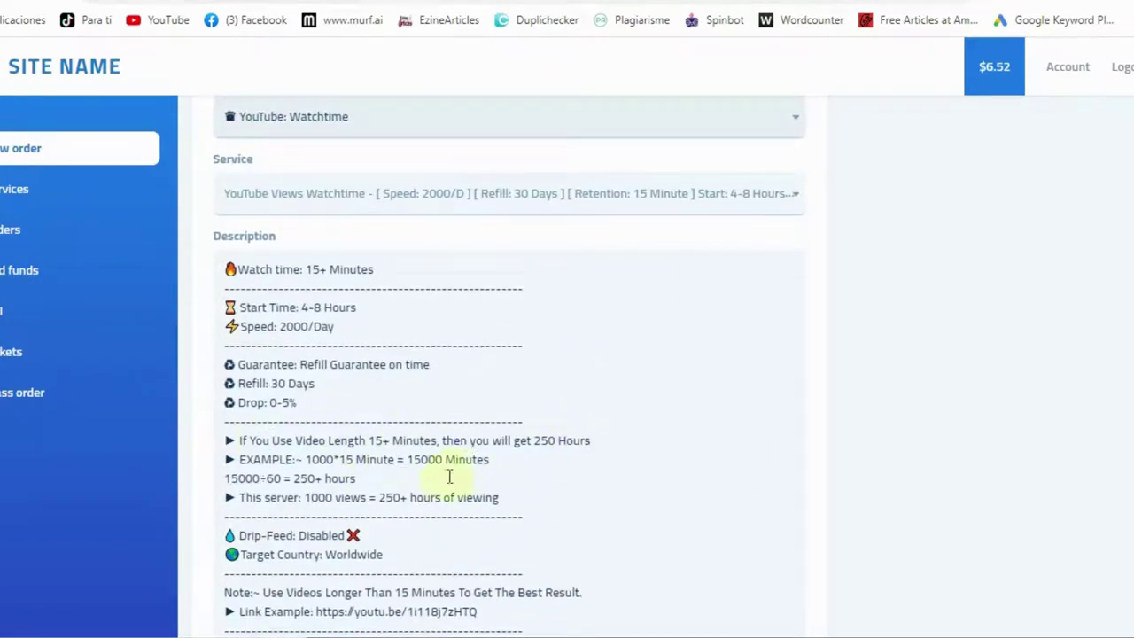
# - Set the service to YouTube Monetization COMBO Pack - [ 4K Hours + 1K Subscribers + 30k Views + 200 Comments ] [ Never Drop ]
pyautogui.click(498, 195)
pyautogui.scroll(-2, 482, 385)
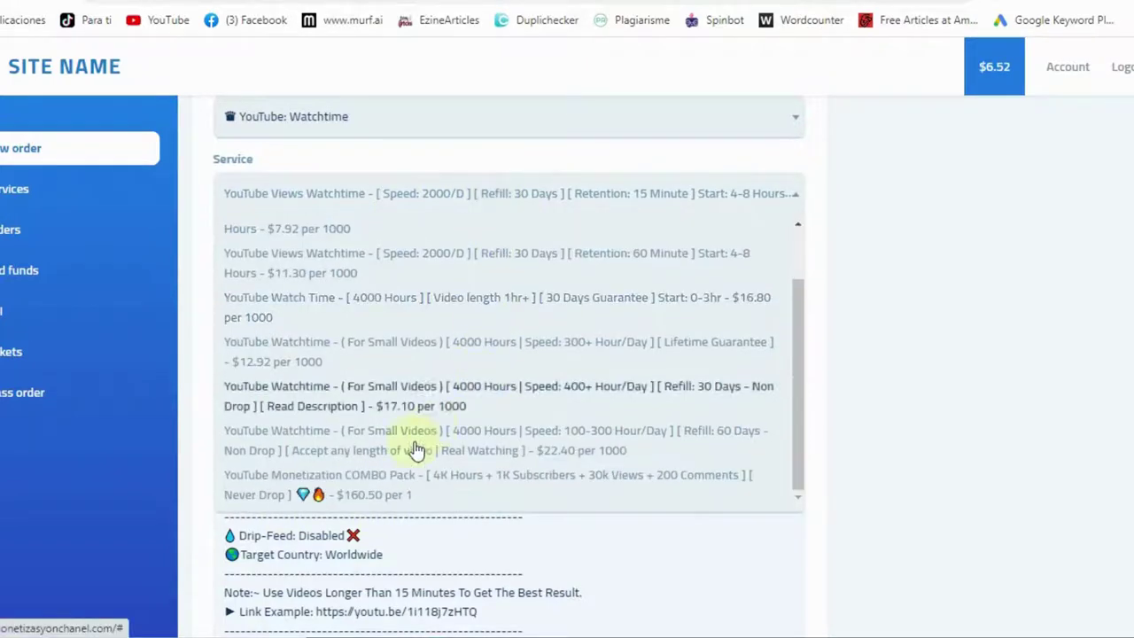
pyautogui.click(367, 482)
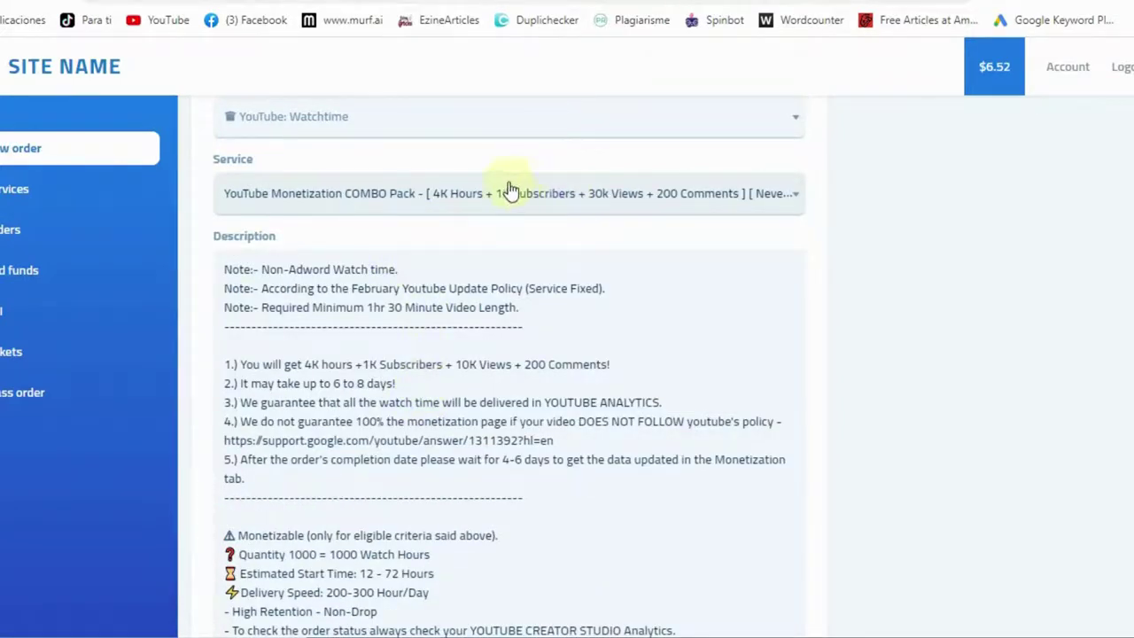
pyautogui.scroll(1, 522, 293)
pyautogui.click(523, 293)
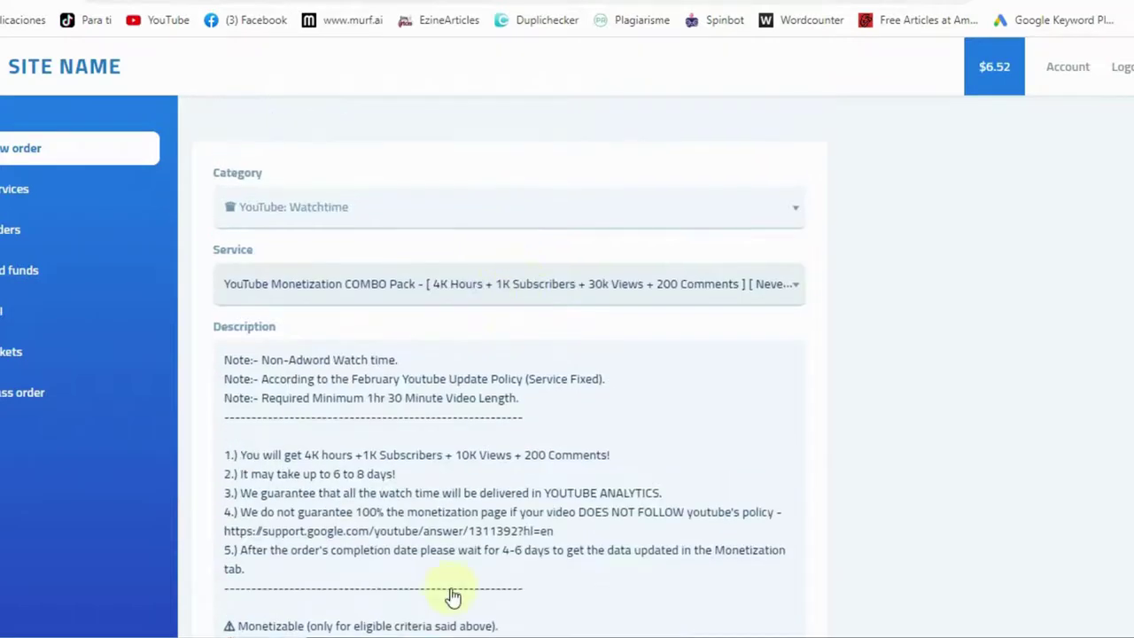
pyautogui.scroll(-1, 421, 511)
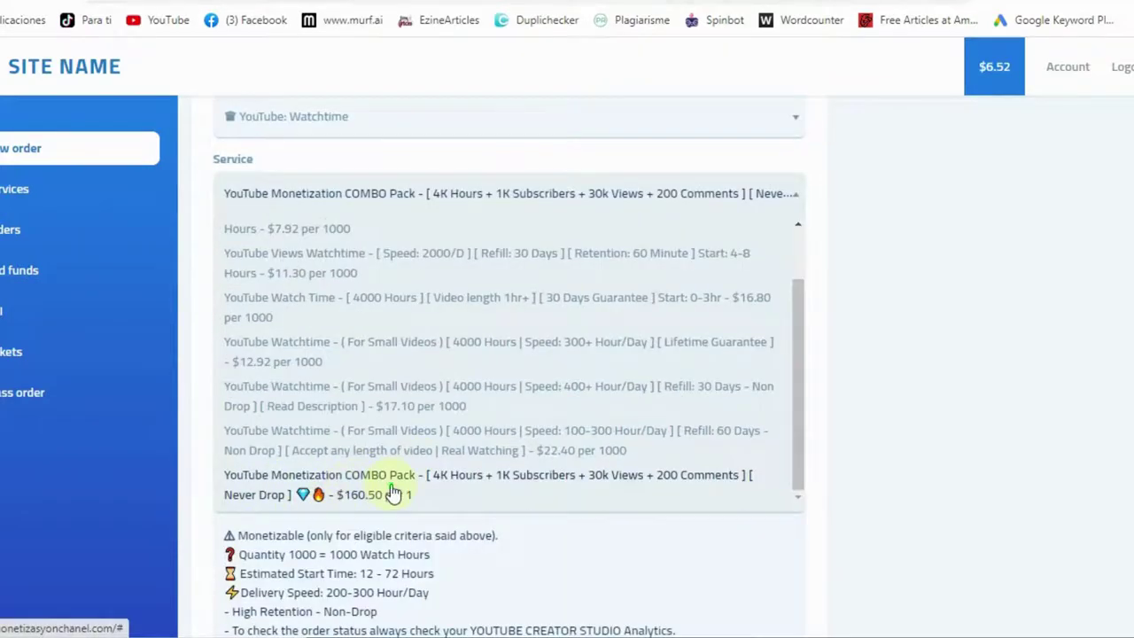
pyautogui.click(354, 493)
pyautogui.scroll(1, 408, 337)
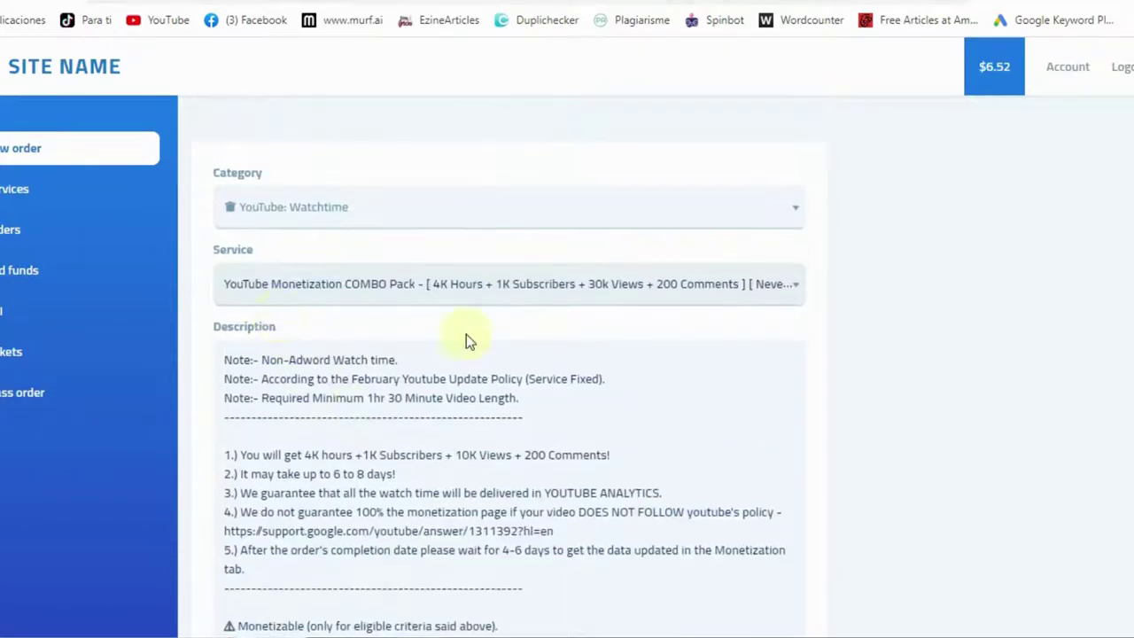
# - Read the monetization combo pack's description, covering its delivery terms, monetization criteria and refund conditions
pyautogui.scroll(-4, 572, 441)
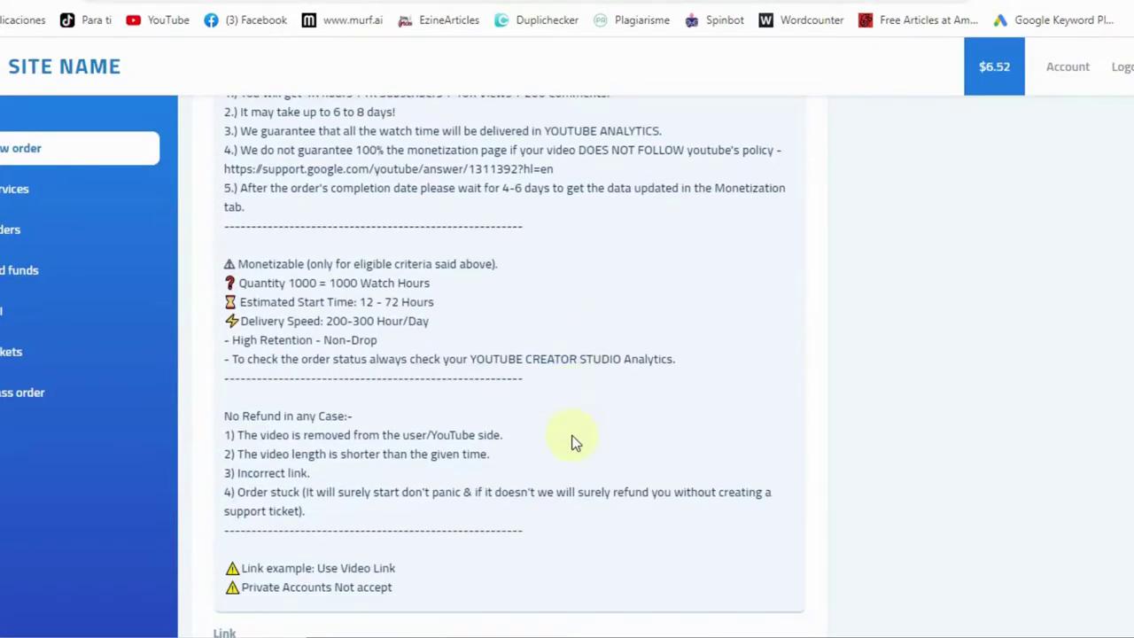
pyautogui.scroll(1, 461, 344)
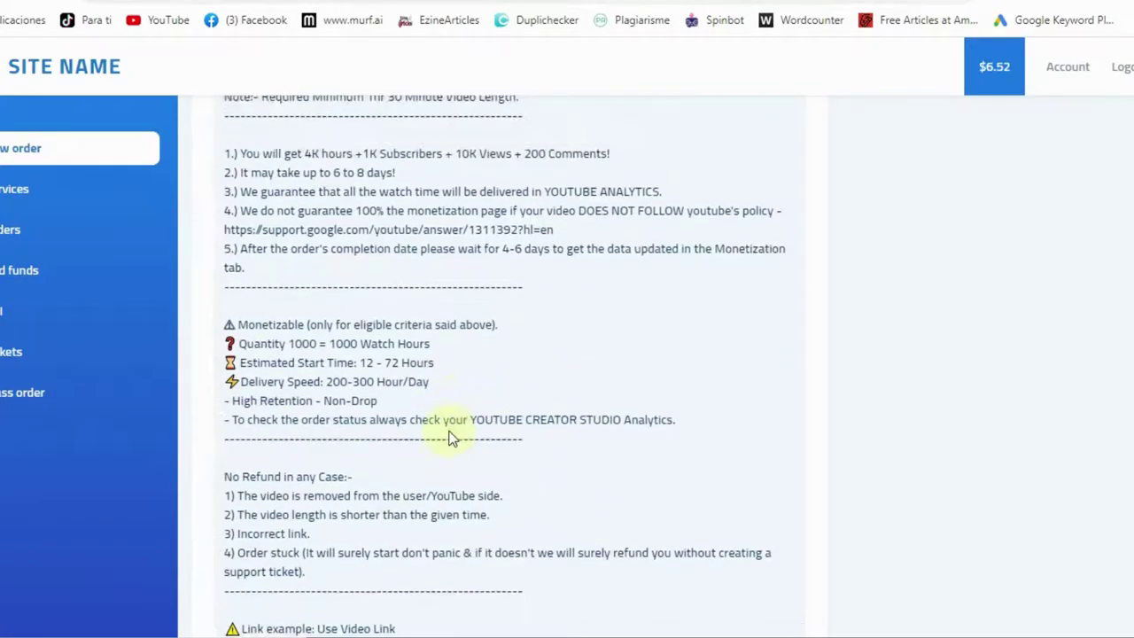
pyautogui.moveTo(379, 432)
pyautogui.mouseDown()
pyautogui.moveTo(326, 432)
pyautogui.moveTo(365, 434)
pyautogui.moveTo(369, 450)
pyautogui.mouseUp()
pyautogui.click(428, 434)
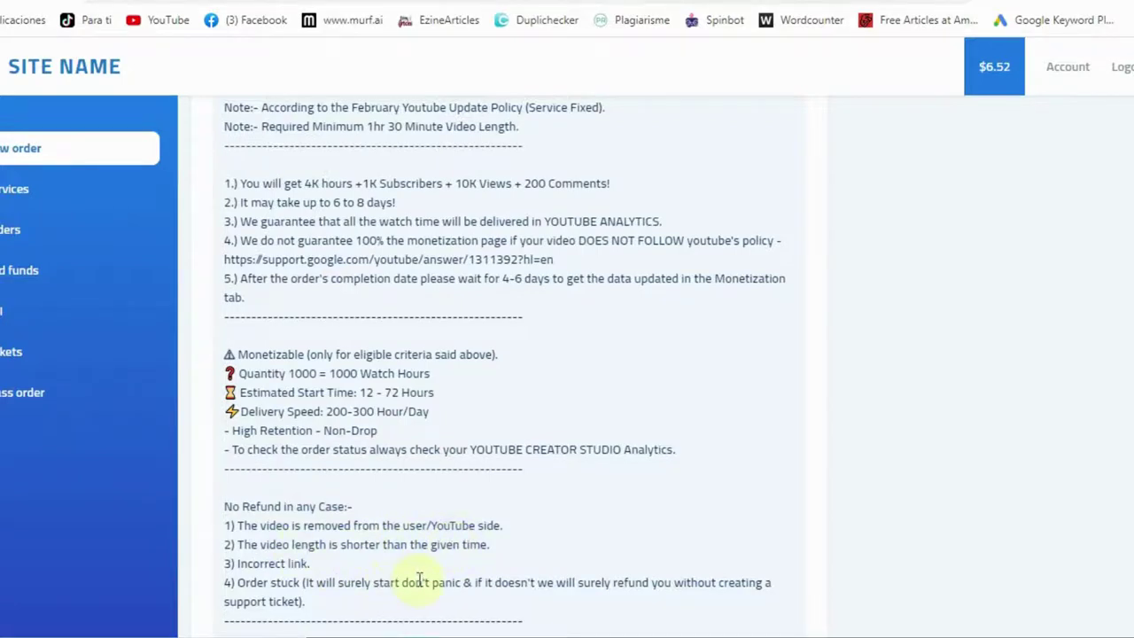
# - Examine the combo pack order's link field and its charge at the end of the form
pyautogui.scroll(-3, 418, 574)
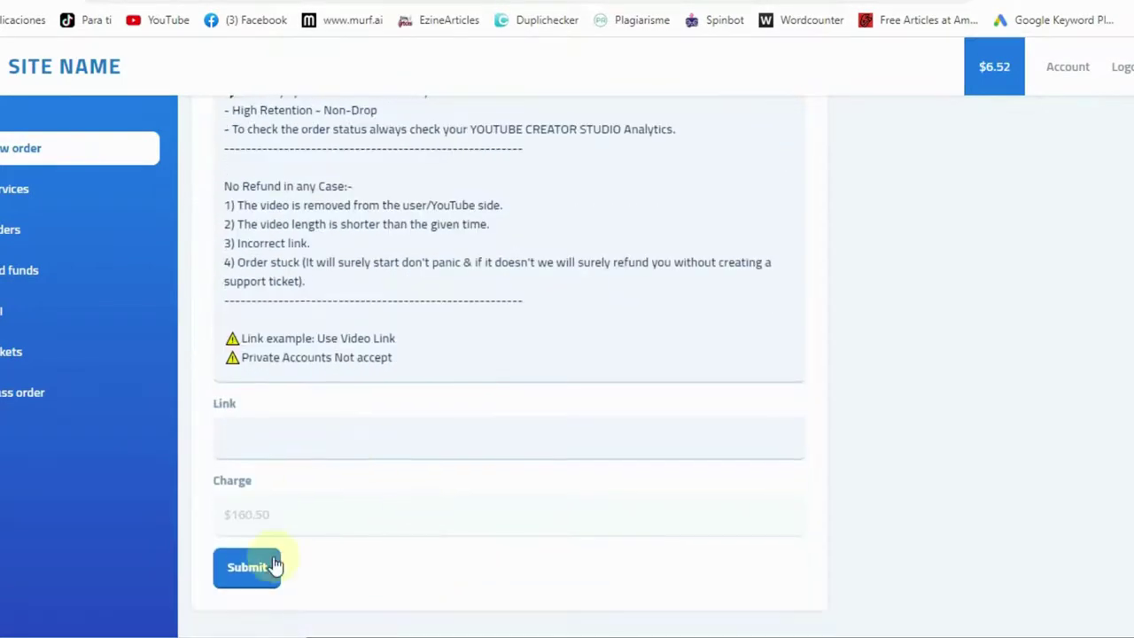
pyautogui.moveTo(296, 516)
pyautogui.mouseDown()
pyautogui.moveTo(222, 507)
pyautogui.moveTo(286, 515)
pyautogui.mouseUp()
pyautogui.click(240, 514)
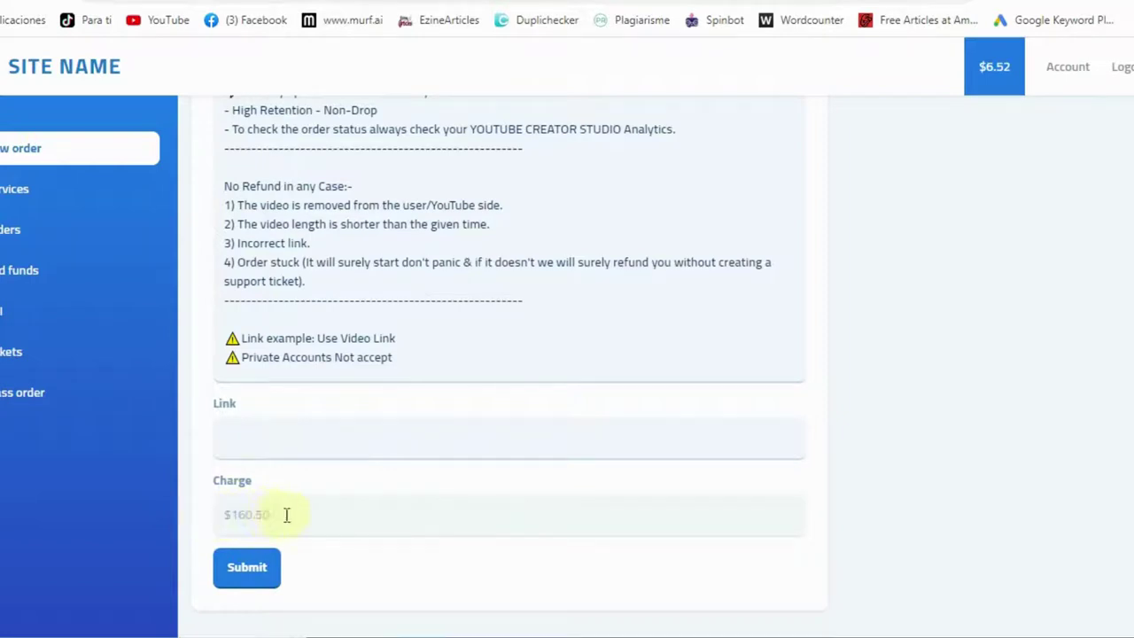
pyautogui.click(283, 446)
pyautogui.click(256, 435)
pyautogui.click(257, 565)
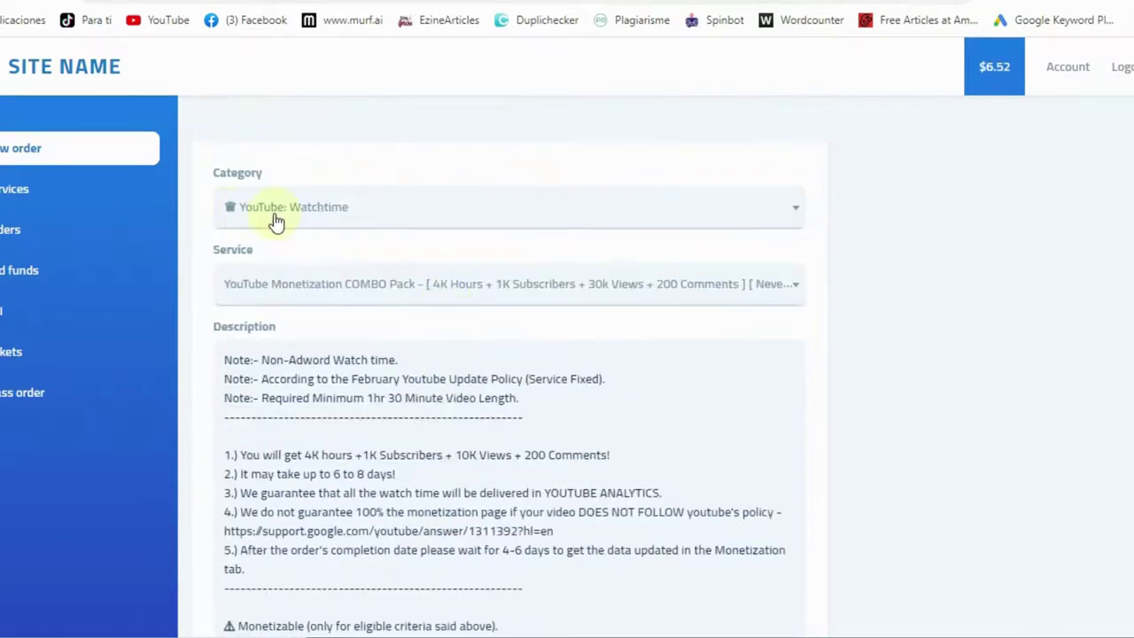
# - Set the order category to Website Cheap Traffic [WorldWide] [Speed ~5,000/Day]
pyautogui.click(412, 216)
pyautogui.scroll(-5, 408, 407)
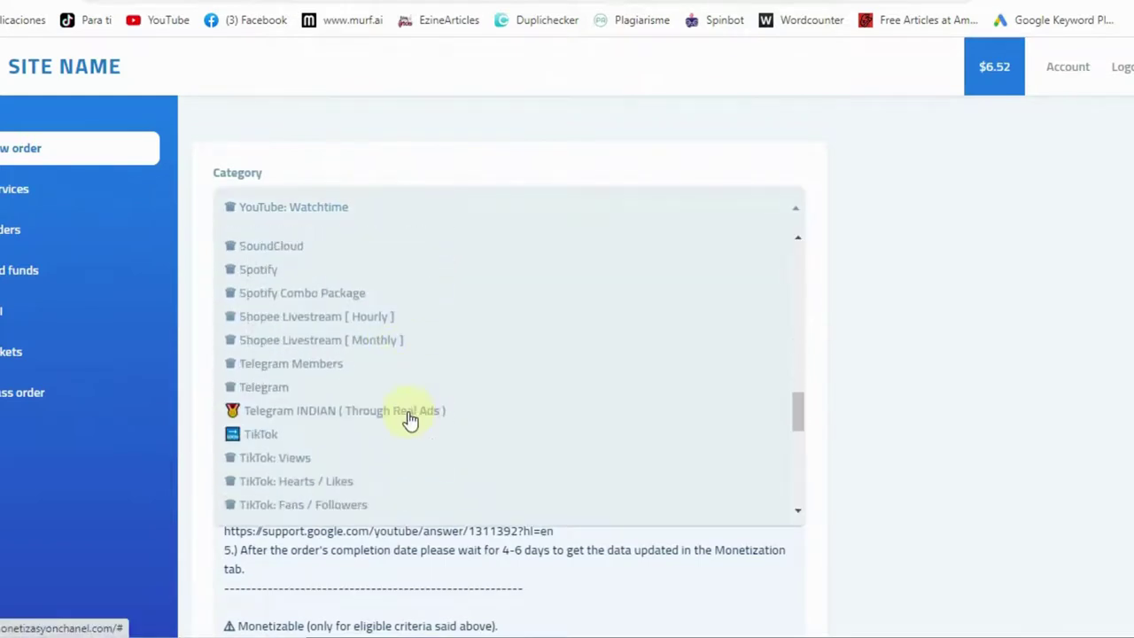
pyautogui.scroll(-8, 407, 418)
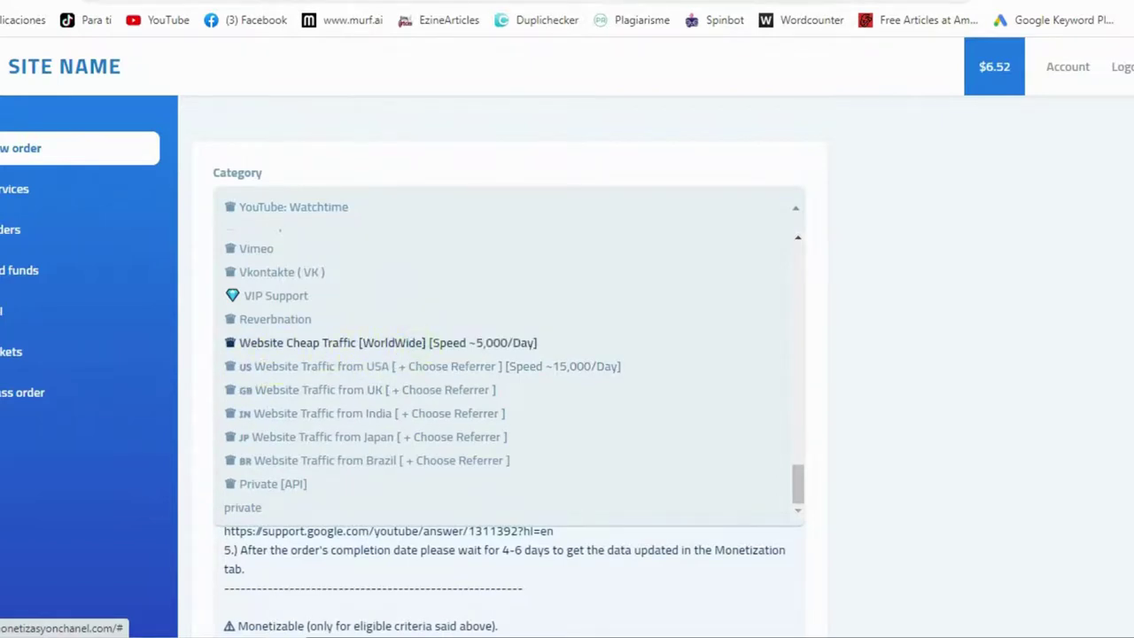
pyautogui.click(662, 342)
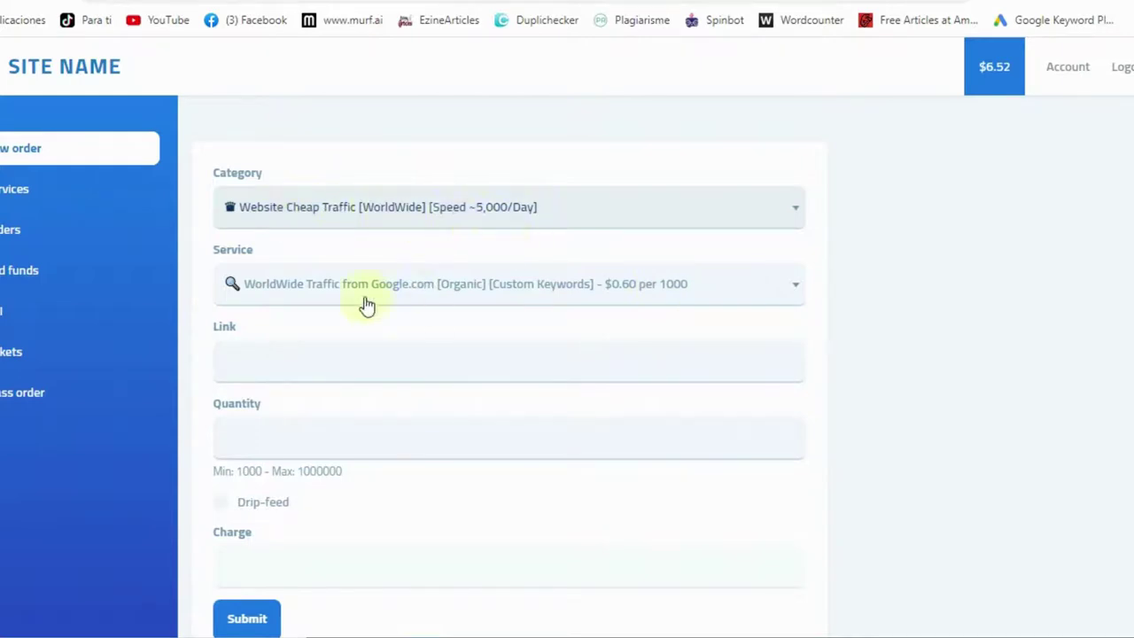
# - Set the worldwide traffic order's quantity to 1000 and highlight the resulting charge
pyautogui.click(263, 439)
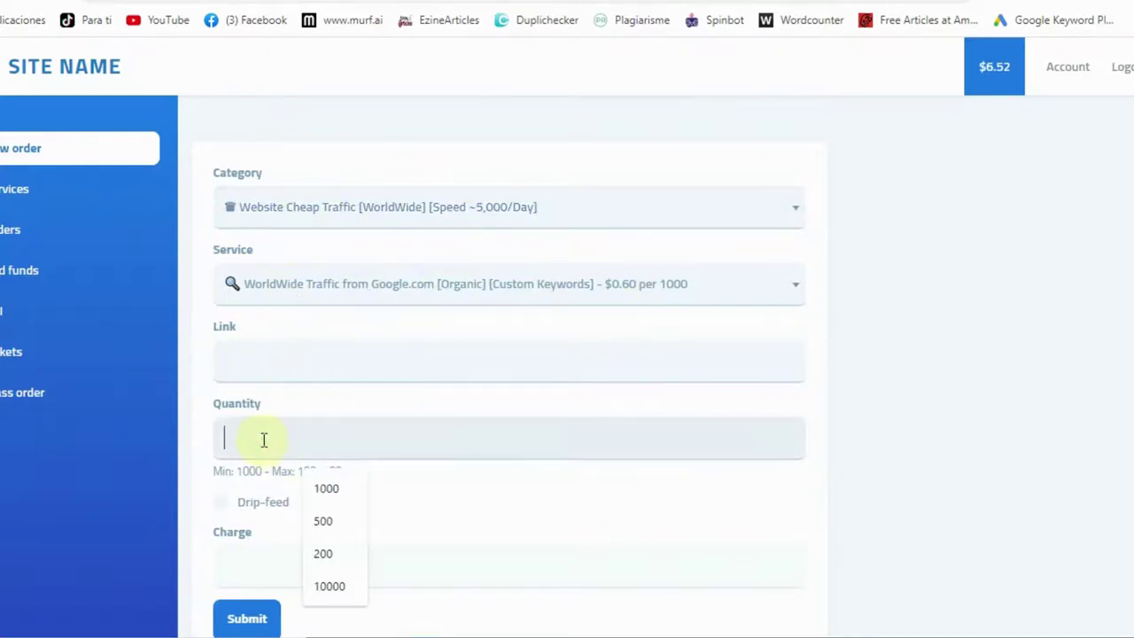
pyautogui.click(342, 496)
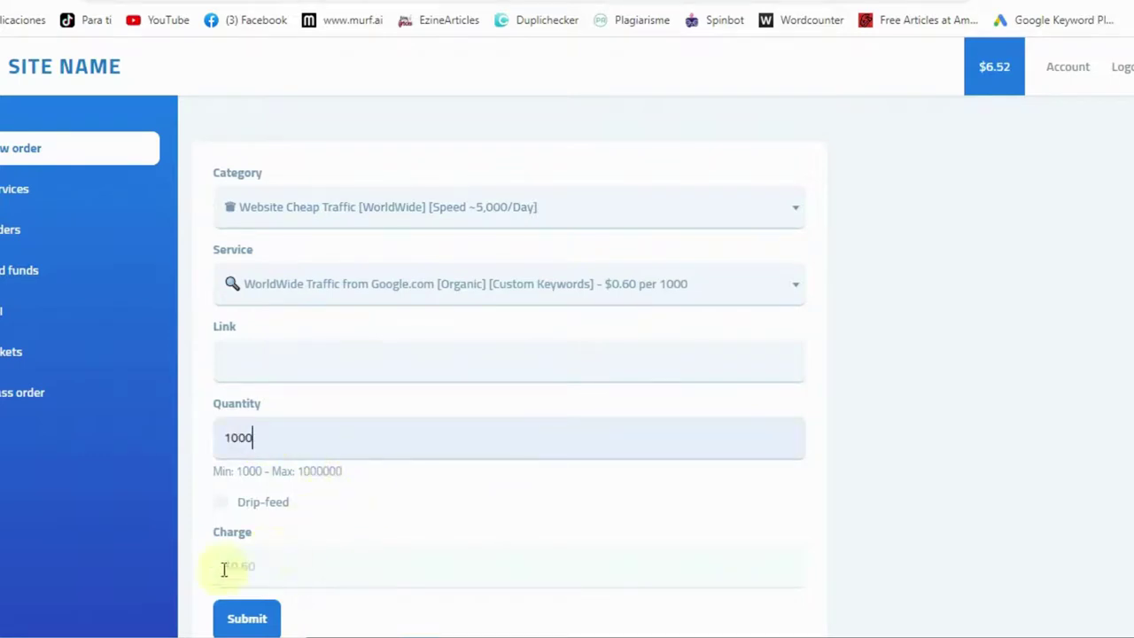
pyautogui.scroll(-1, 271, 565)
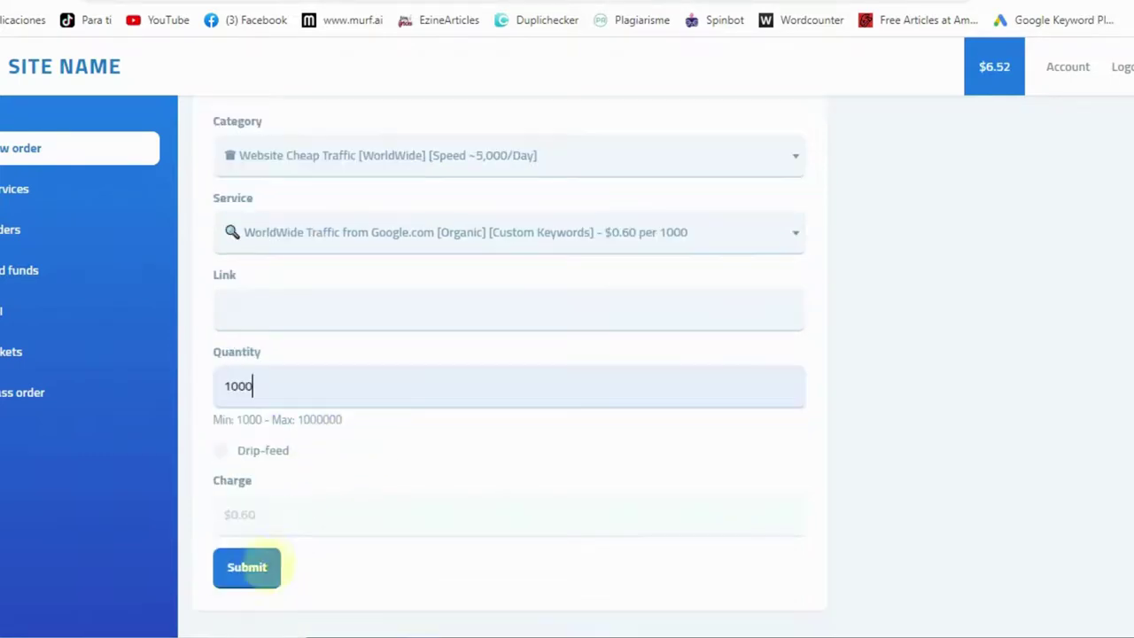
pyautogui.doubleClick(227, 516)
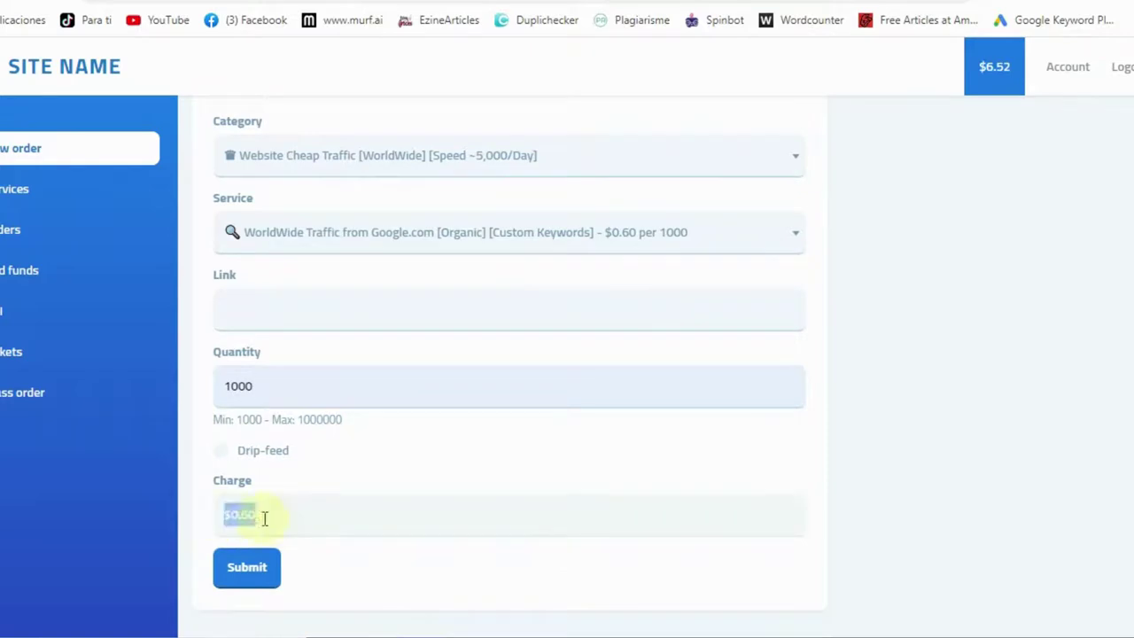
# - Set the worldwide traffic order's quantity to 10000 and check the resulting charge
pyautogui.click(300, 386)
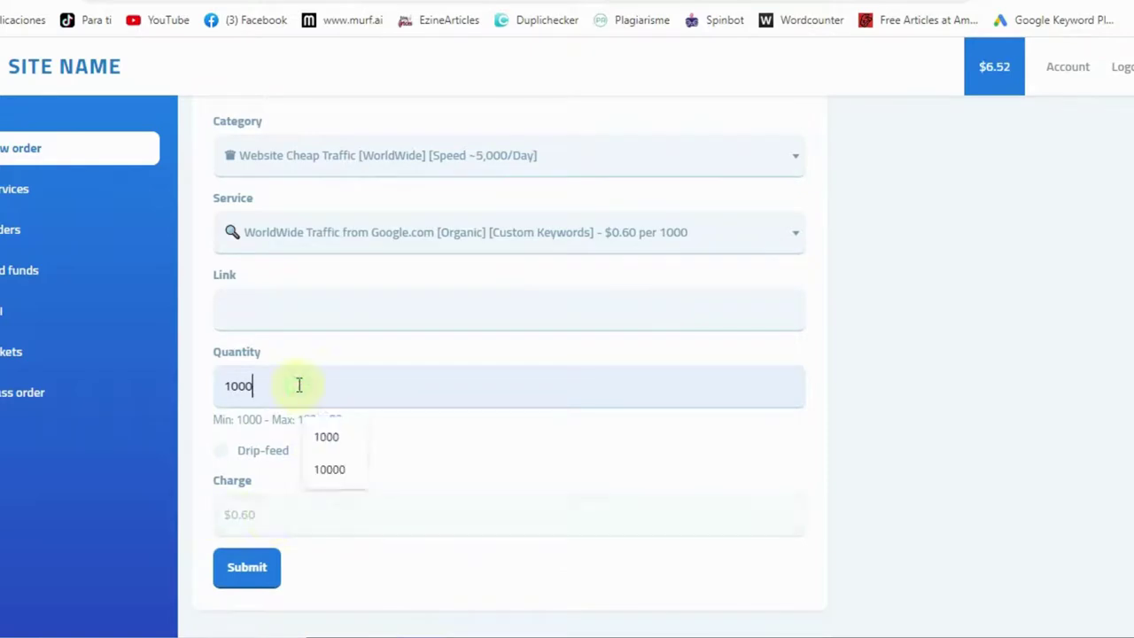
pyautogui.click(339, 470)
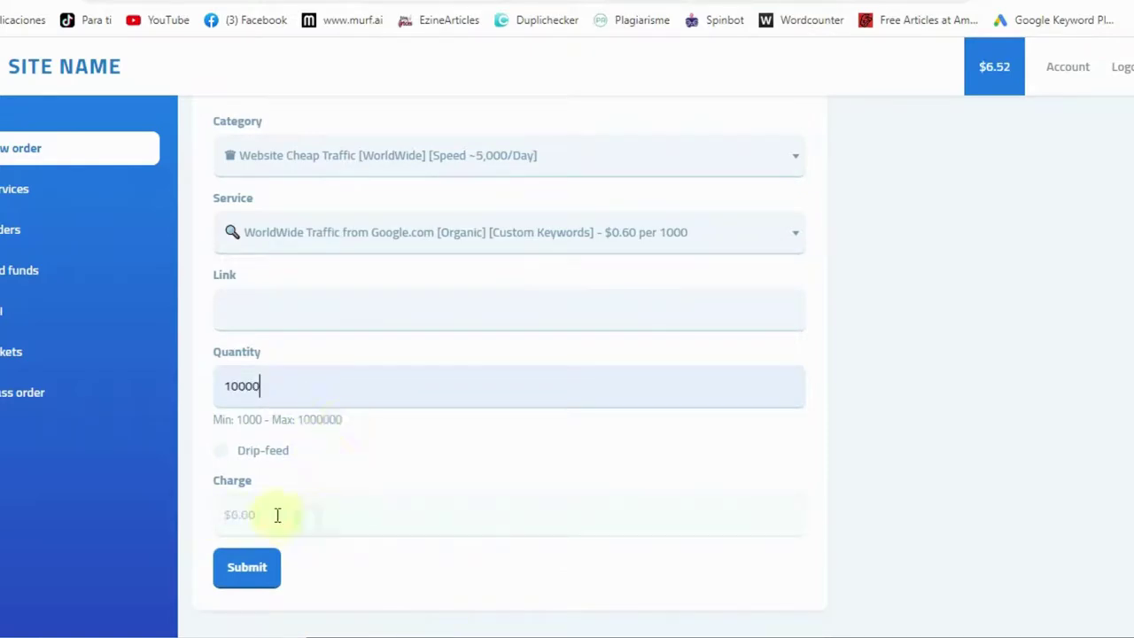
pyautogui.moveTo(277, 515)
pyautogui.mouseDown()
pyautogui.moveTo(210, 517)
pyautogui.moveTo(270, 517)
pyautogui.mouseUp()
pyautogui.scroll(1, 431, 451)
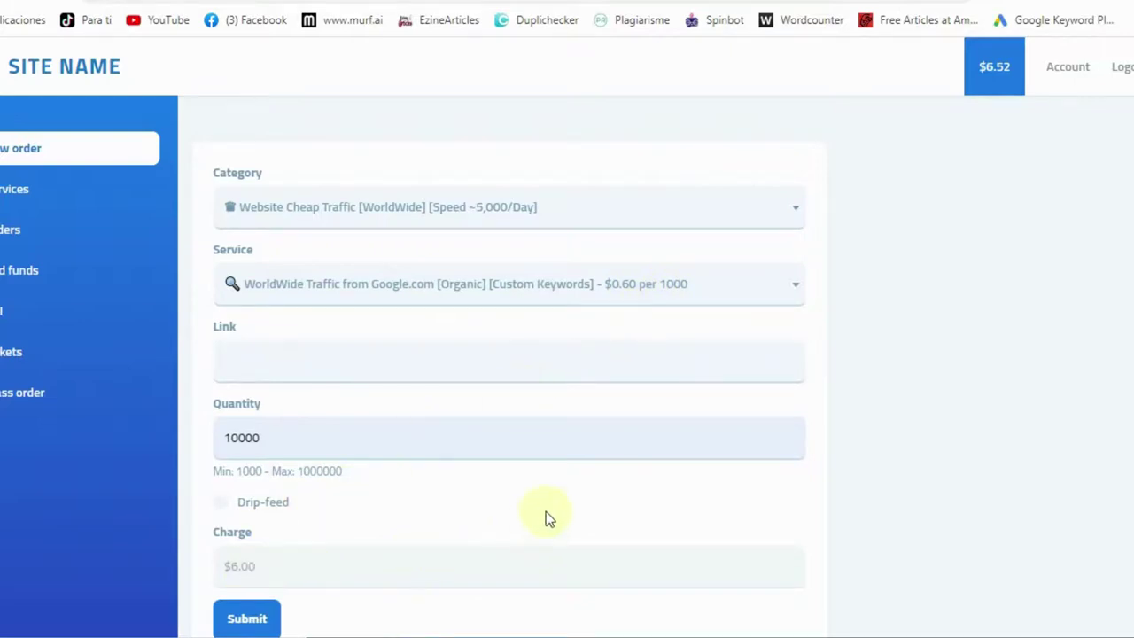
pyautogui.scroll(-1, 545, 511)
pyautogui.scroll(1, 546, 512)
pyautogui.scroll(-1, 570, 431)
pyautogui.scroll(1, 355, 302)
# - Switch to Google Analytics and examine the reports snapshot for recent users, top countries, insights and new-user channels
pyautogui.press('F5')
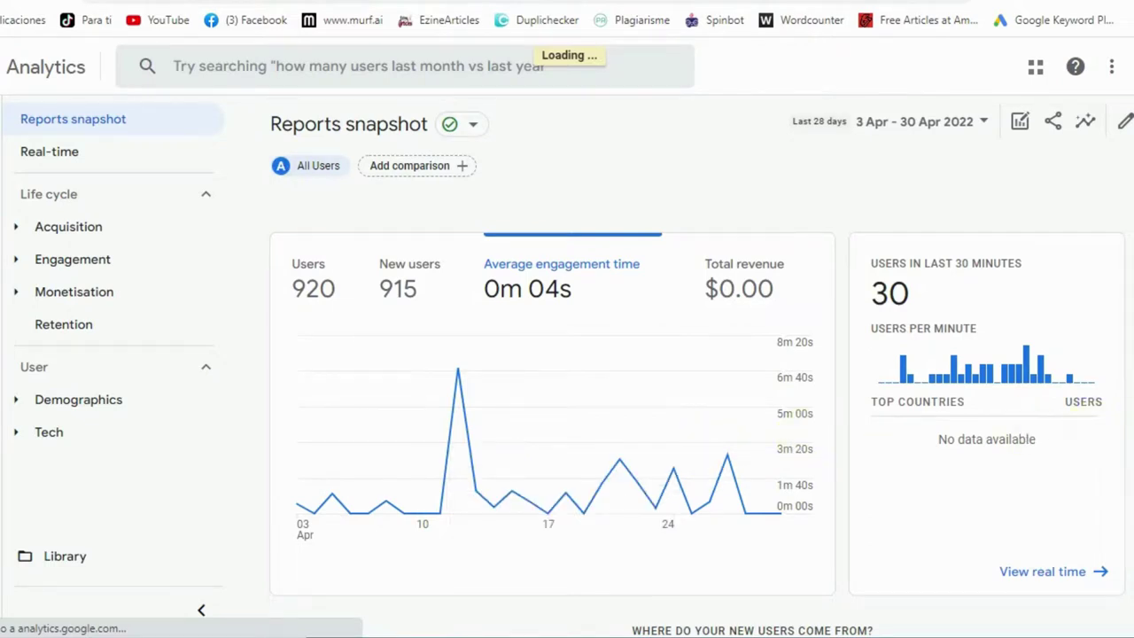
pyautogui.scroll(-3, 581, 422)
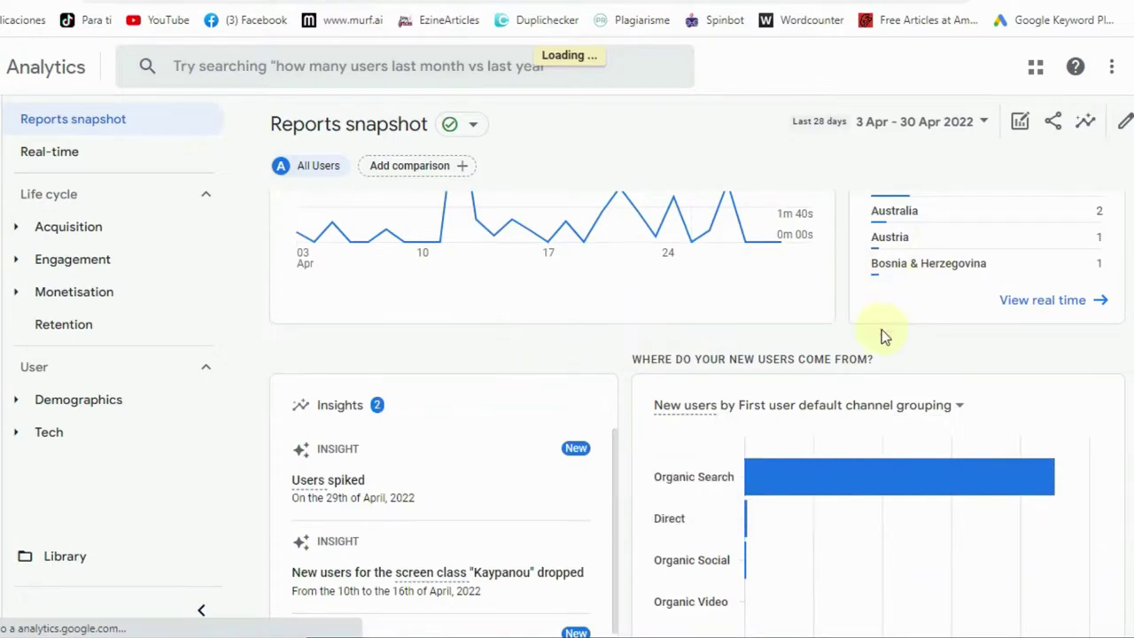
pyautogui.scroll(3, 1015, 381)
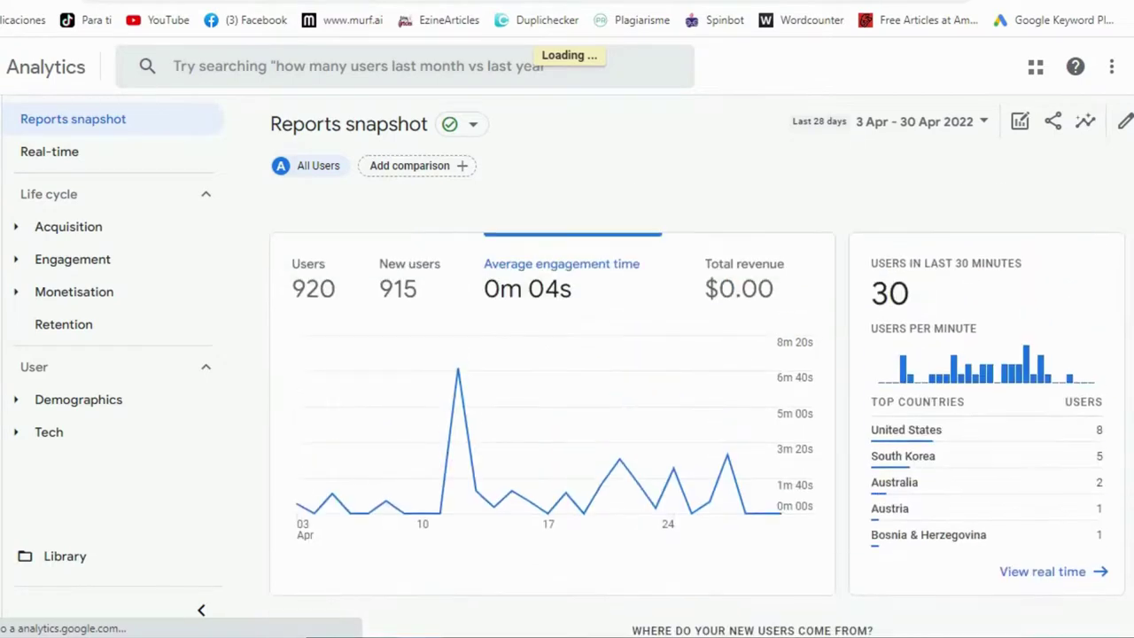
pyautogui.moveTo(930, 429)
pyautogui.moveTo(568, 429)
pyautogui.scroll(-4, 568, 429)
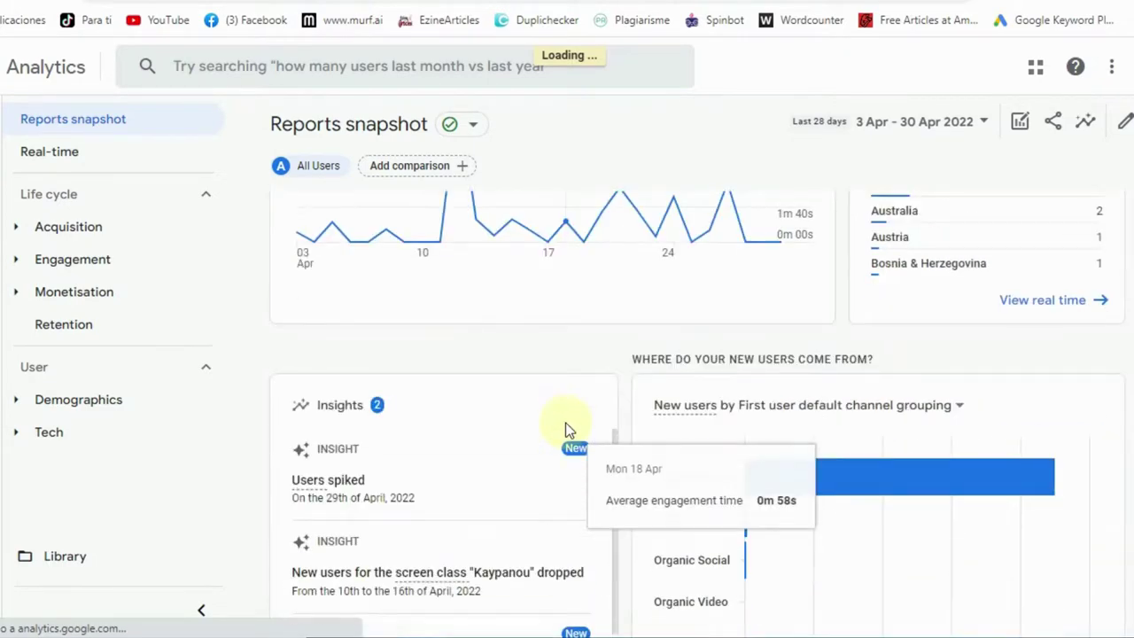
pyautogui.scroll(-1, 662, 381)
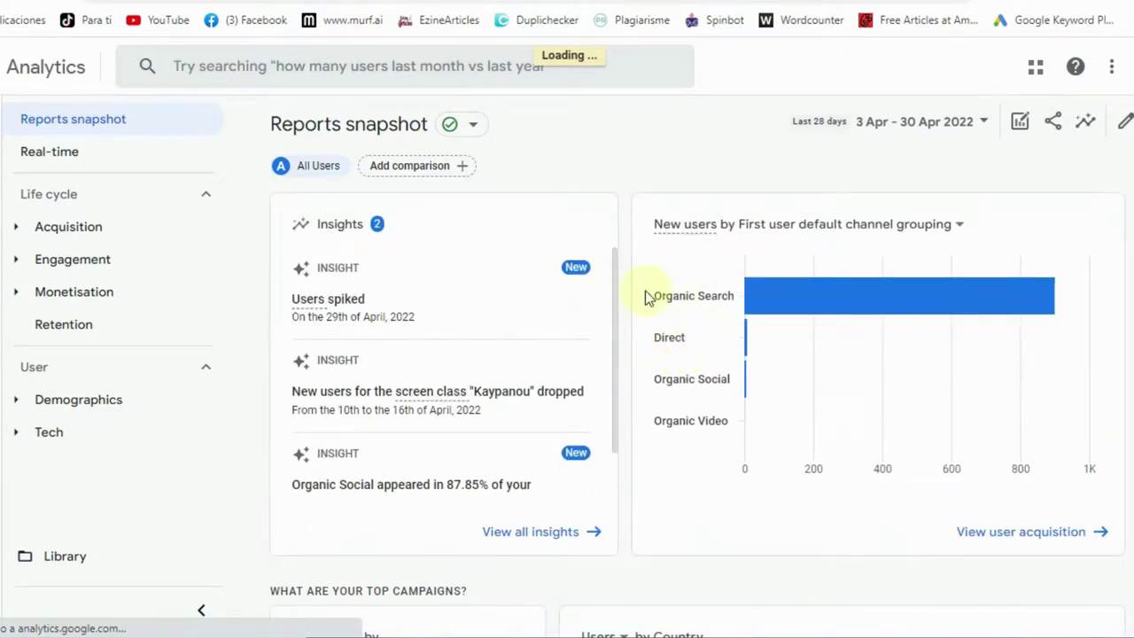
pyautogui.moveTo(705, 306)
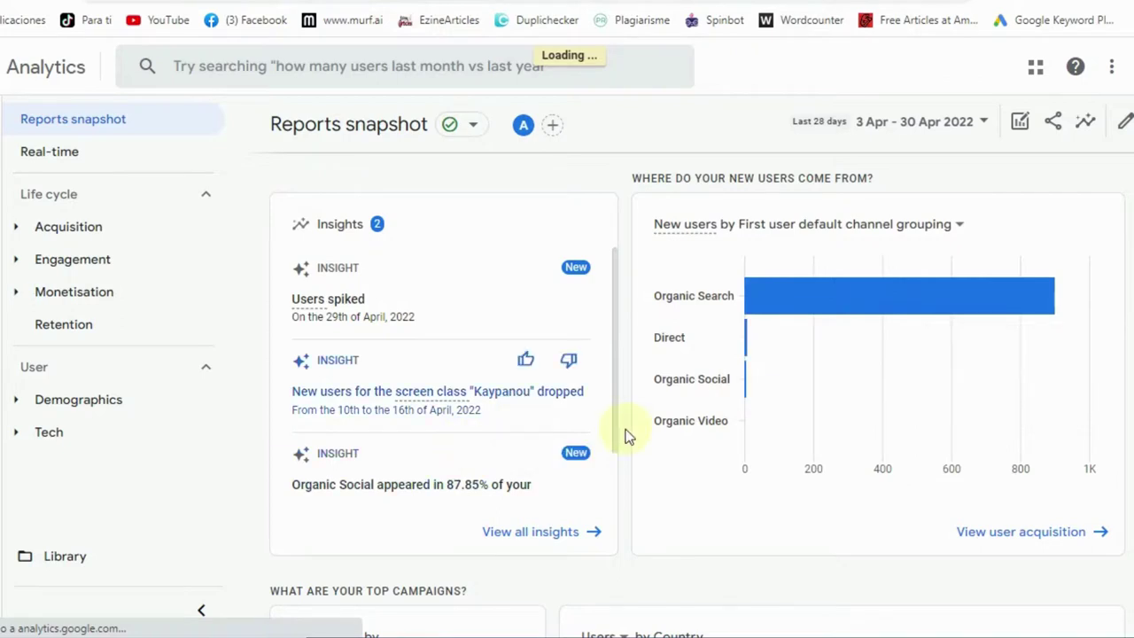
# - Examine the snapshot's sessions by channel, users by country, user activity, cohort retention, most-viewed pages and top events
pyautogui.scroll(-5, 625, 431)
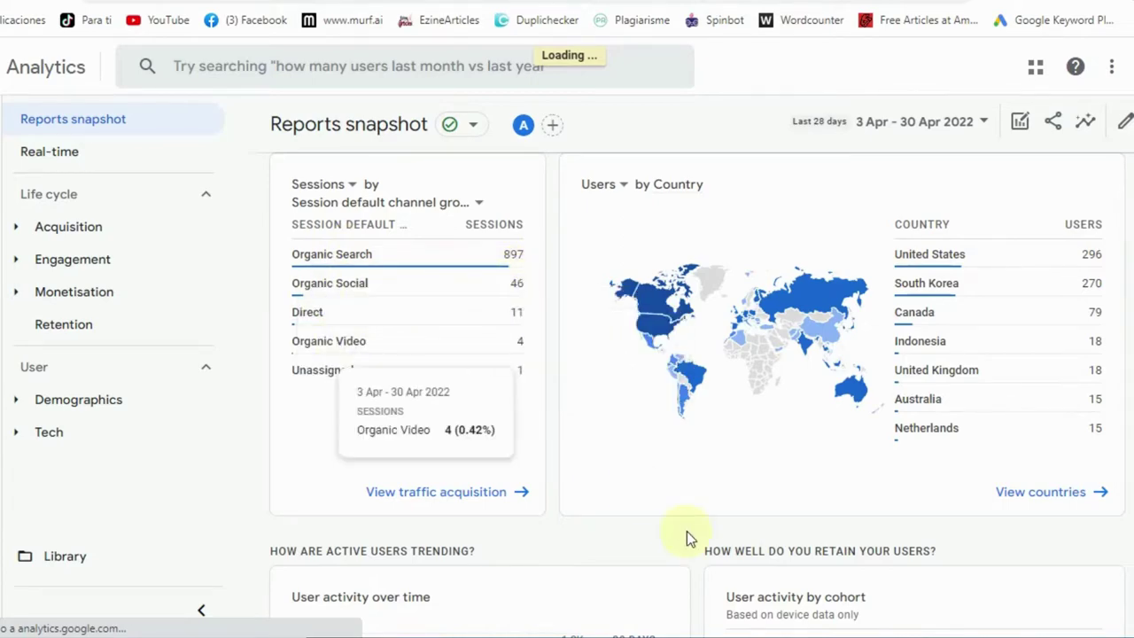
pyautogui.scroll(-3, 683, 530)
pyautogui.scroll(-1, 684, 530)
pyautogui.scroll(1, 683, 530)
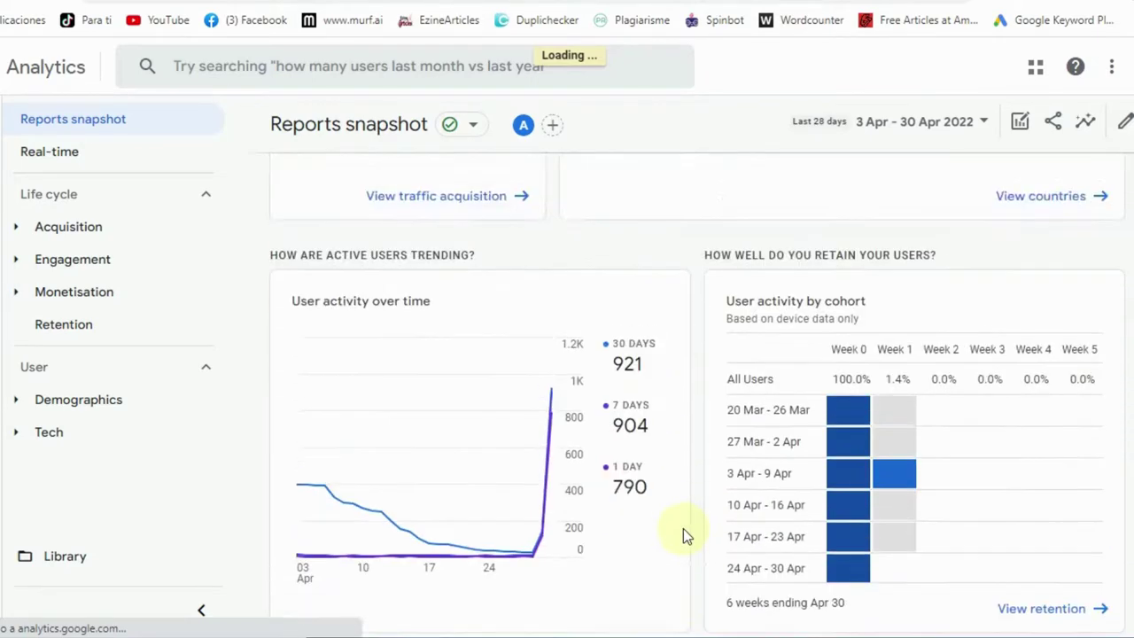
pyautogui.scroll(-5, 683, 528)
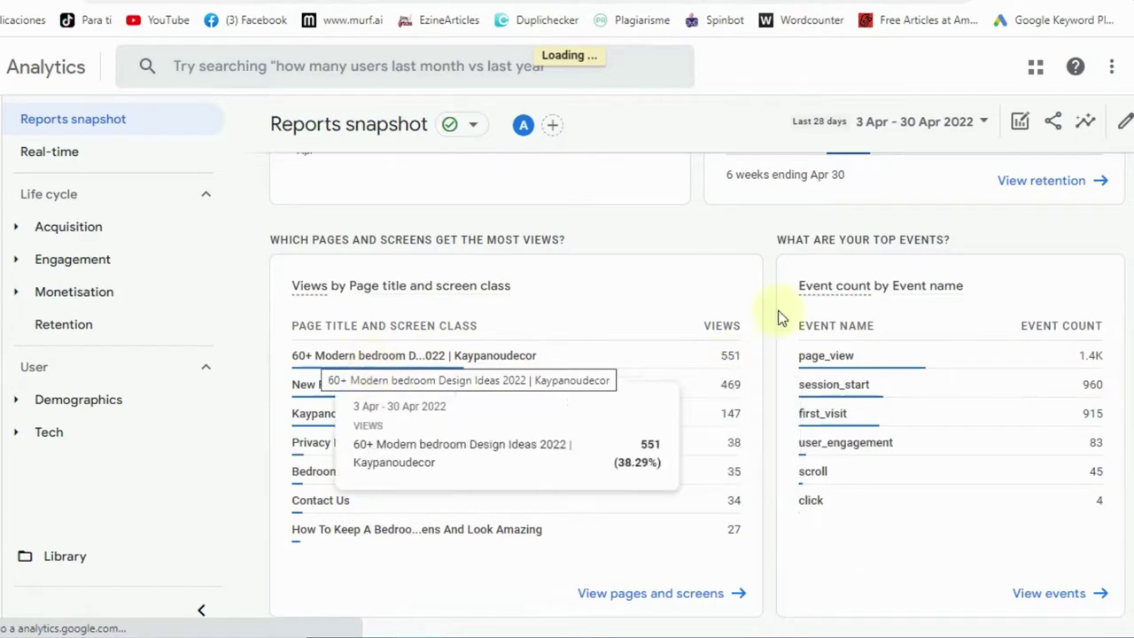
# - Review the snapshot's average engagement time chart and users in the last 30 minutes, then recheck sessions by channel and users by country
pyautogui.scroll(9, 768, 291)
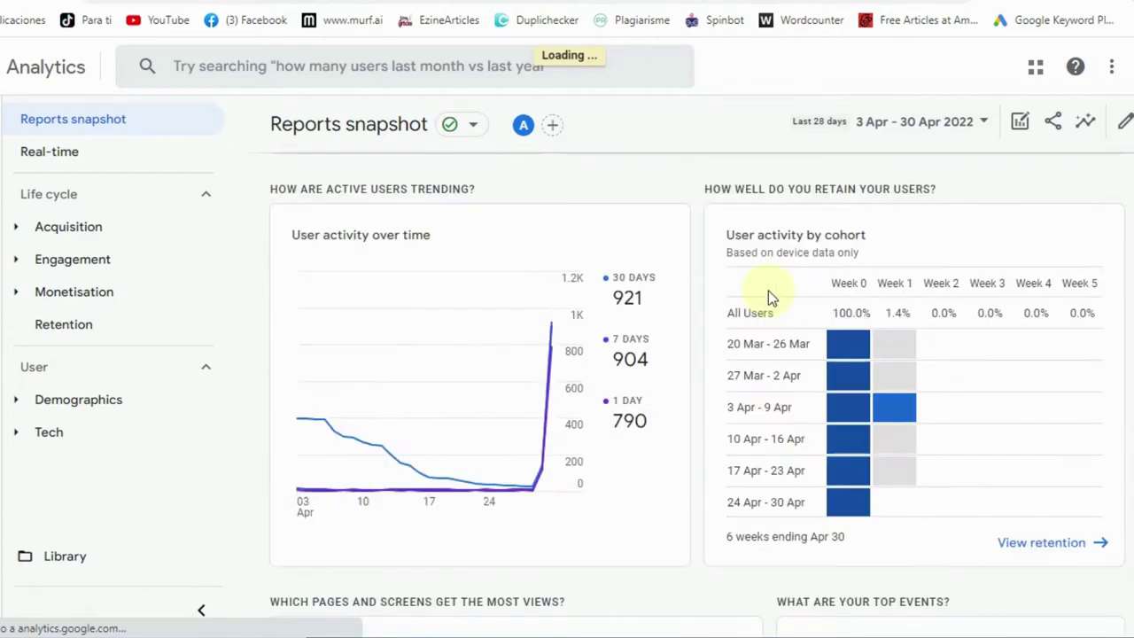
pyautogui.scroll(8, 768, 291)
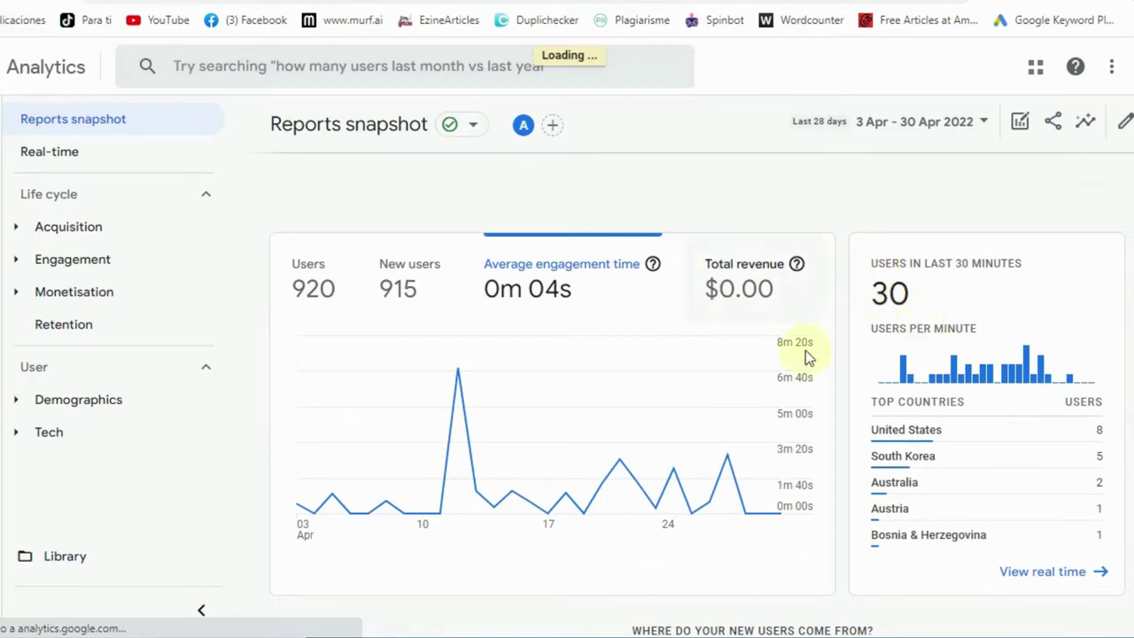
pyautogui.moveTo(585, 413)
pyautogui.scroll(-2, 584, 413)
pyautogui.scroll(-3, 584, 413)
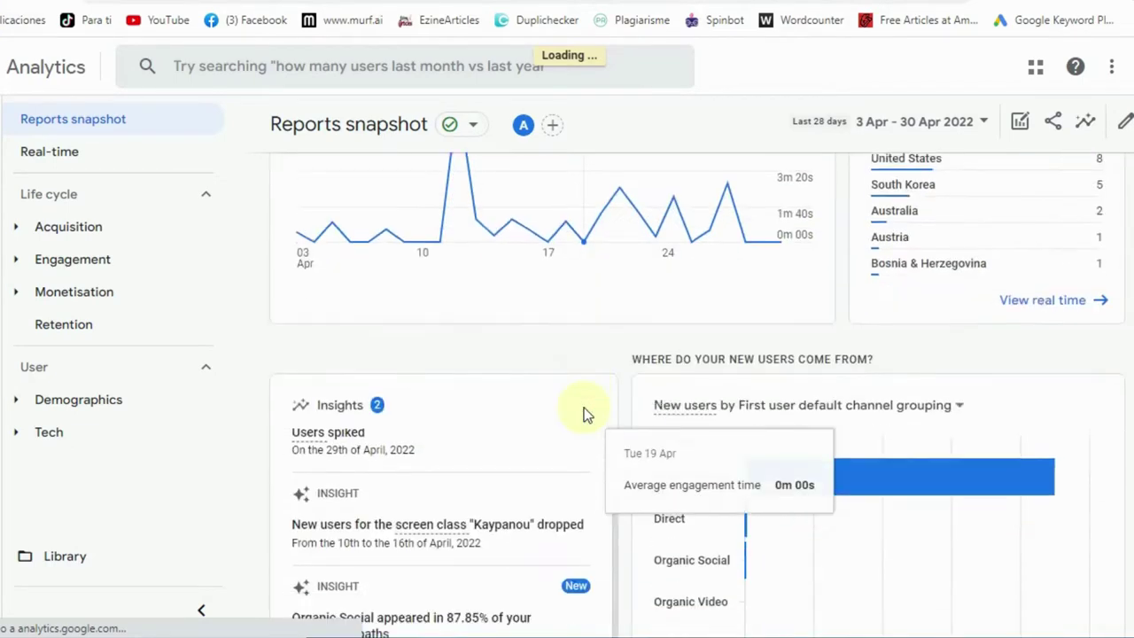
pyautogui.scroll(-5, 584, 407)
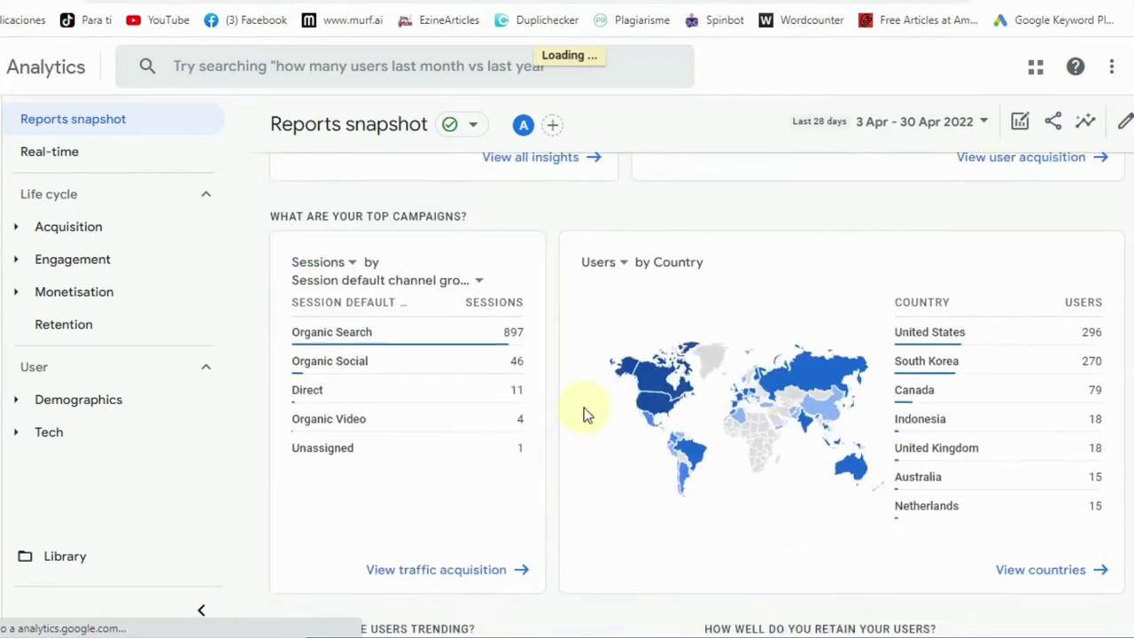